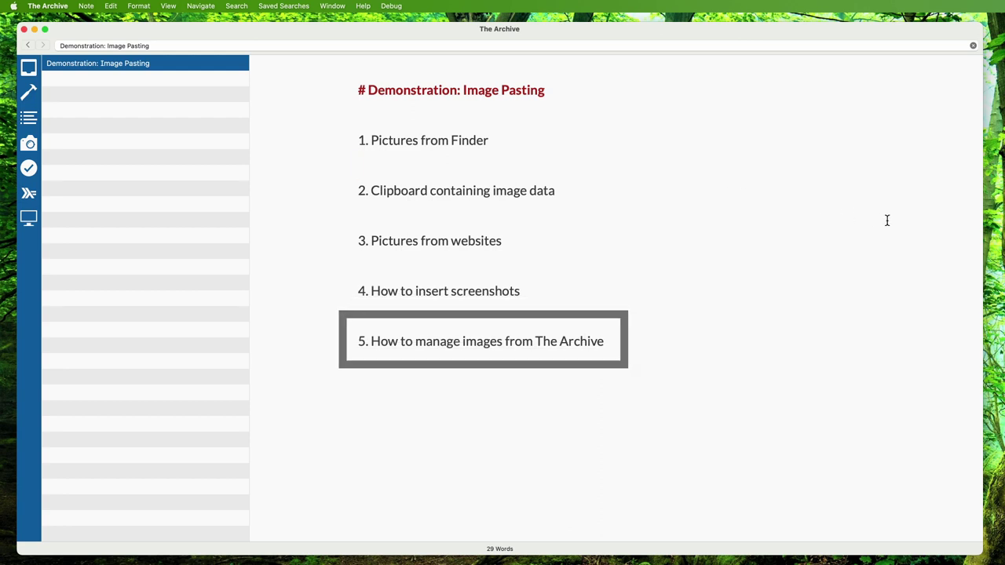
Step: Narrow the note window and import the pug photo from Finder under "1. Pictures from Finder" with the Move option
{"action": "left_click_drag", "start_coordinate": [983, 253], "coordinate": [765, 265]}
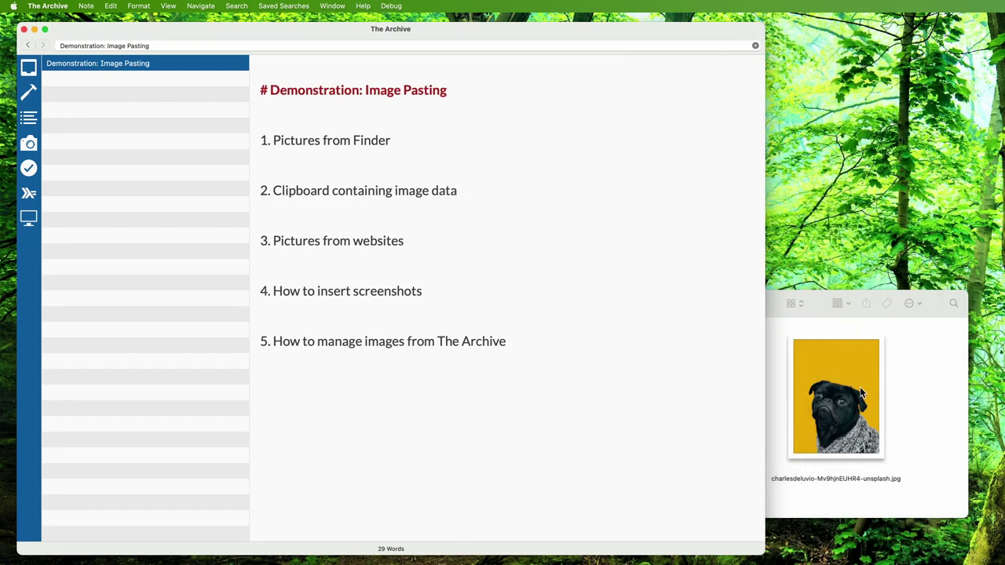
{"action": "left_click_drag", "start_coordinate": [861, 392], "coordinate": [380, 163]}
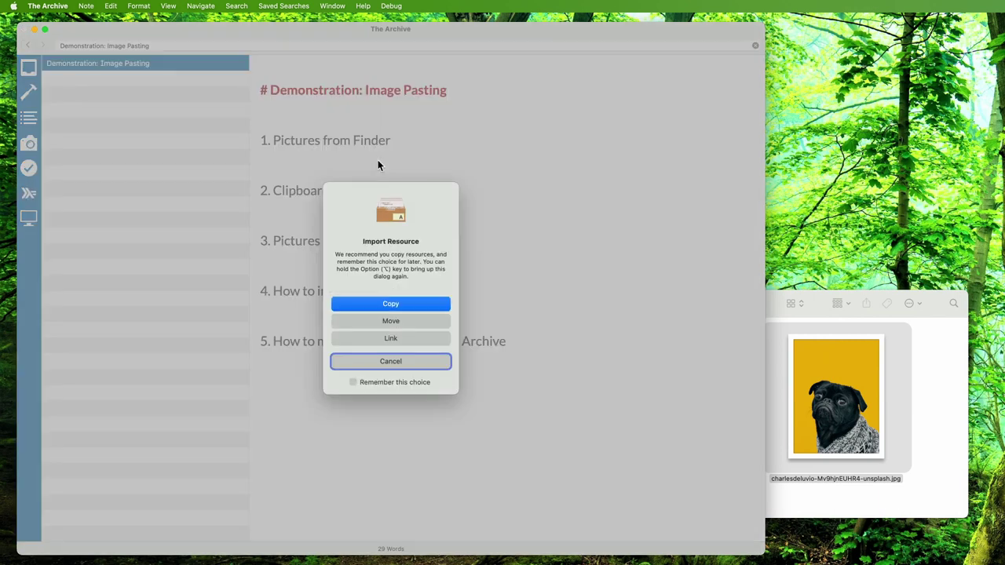
{"action": "left_click", "coordinate": [391, 321]}
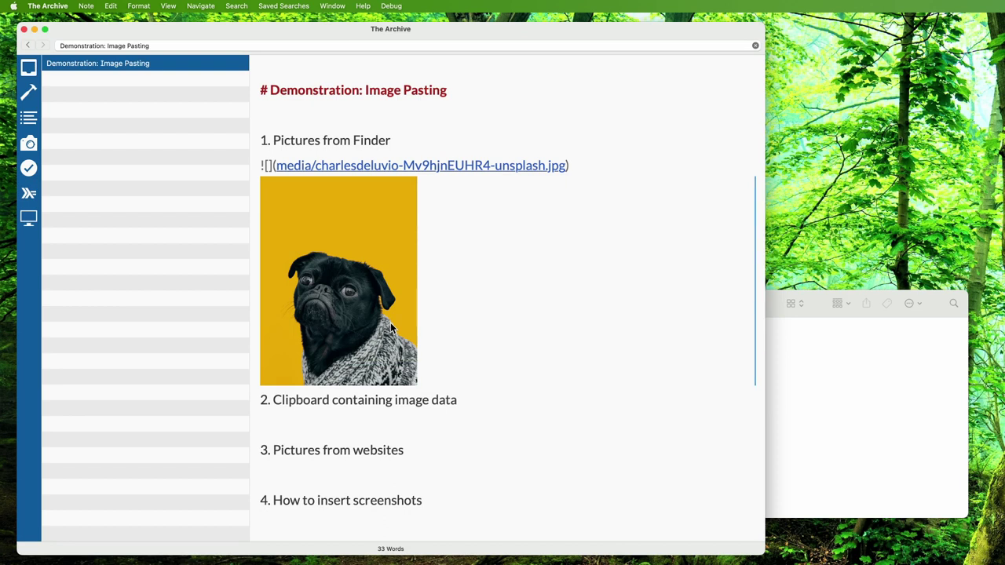
Step: Add four blank lines below the pug image and reveal its linked file in Finder
{"action": "key", "text": "Return"}
{"action": "key", "text": "Return"}
{"action": "key", "text": "Return"}
{"action": "key", "text": "Return"}
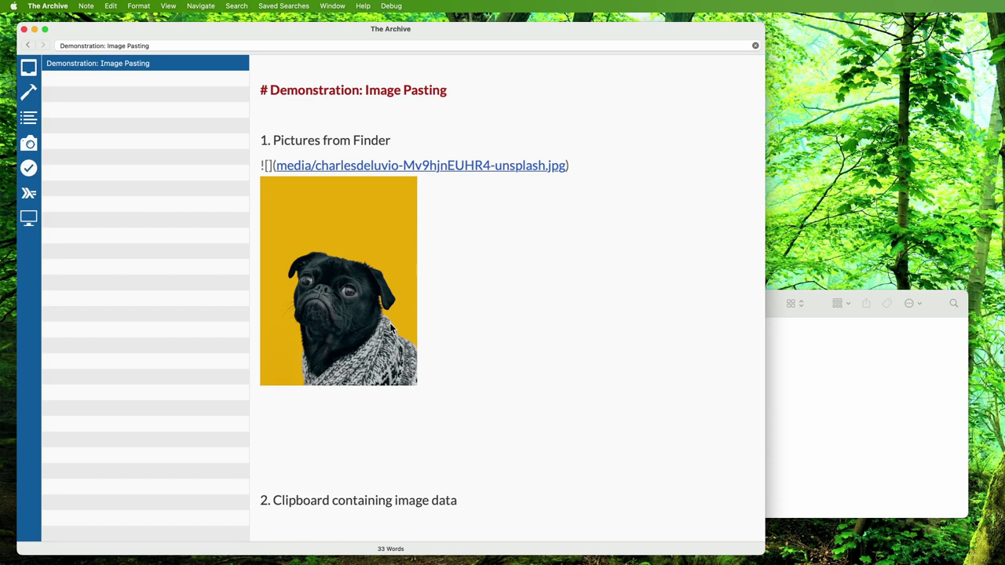
{"action": "left_click", "coordinate": [395, 172]}
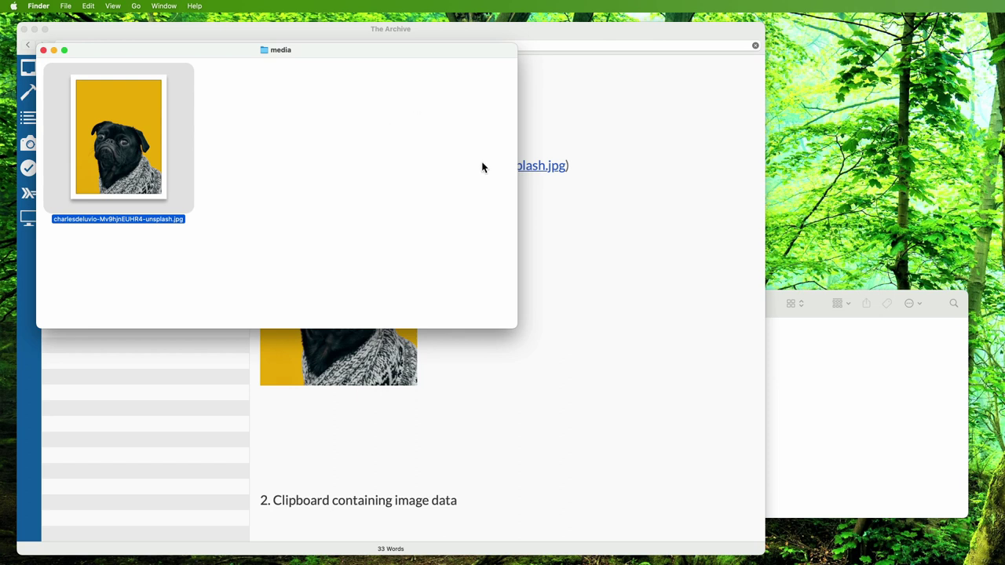
Step: Copy the cathedral photo from the Pictures folder in Finder and paste it into the note below the pug image in The Archive
{"action": "left_click", "coordinate": [825, 398]}
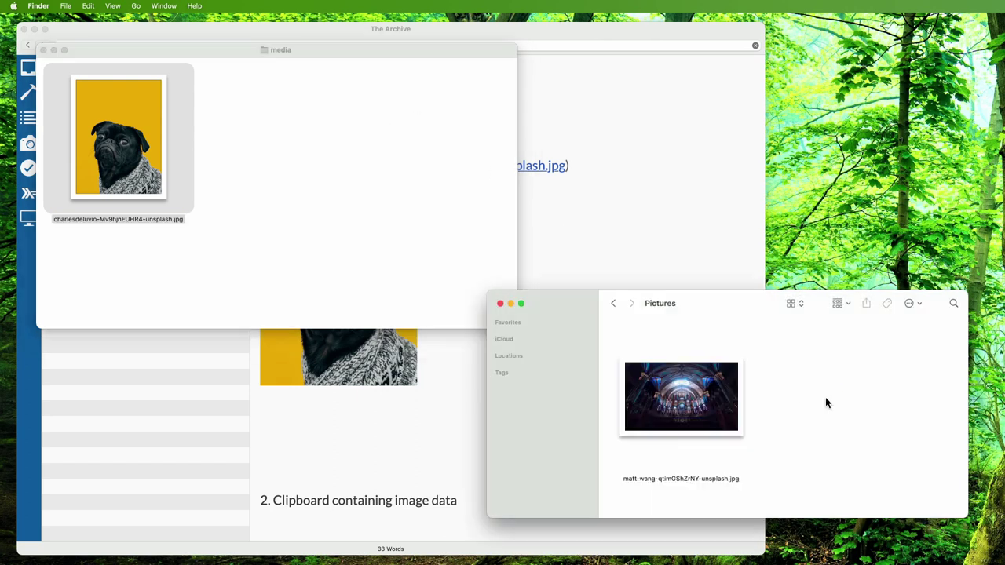
{"action": "left_click", "coordinate": [717, 406]}
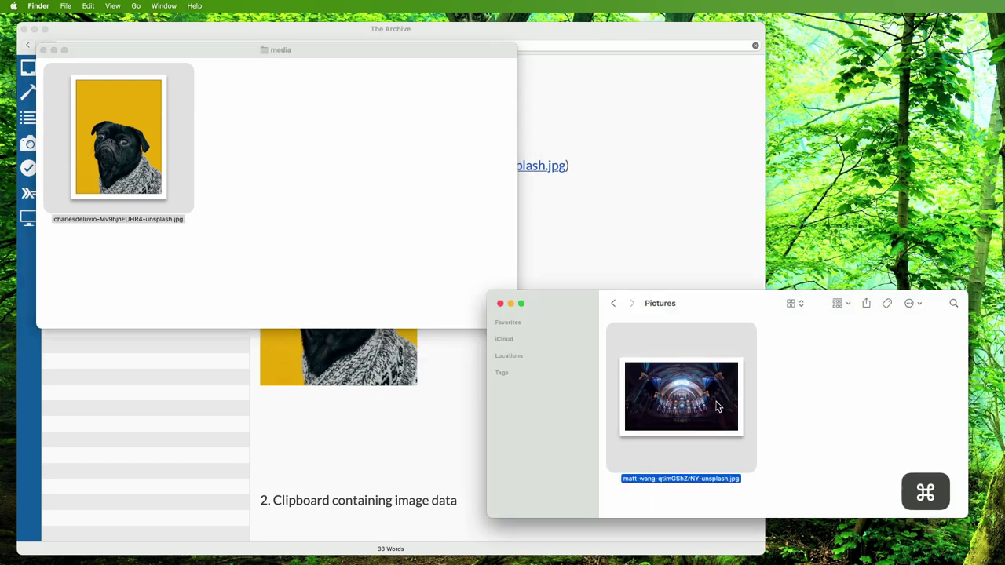
{"action": "key", "text": "cmd+c"}
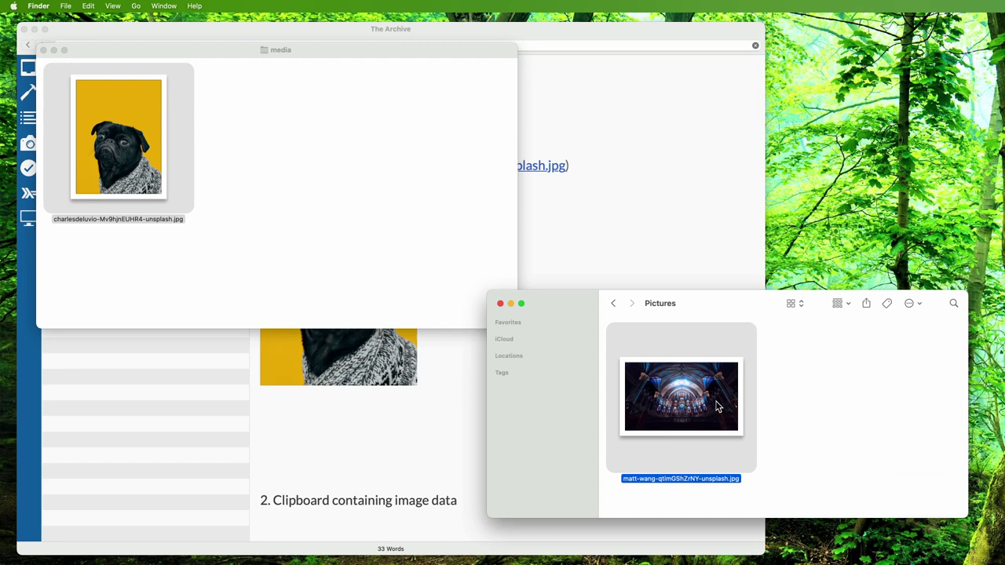
{"action": "right_click", "coordinate": [717, 406]}
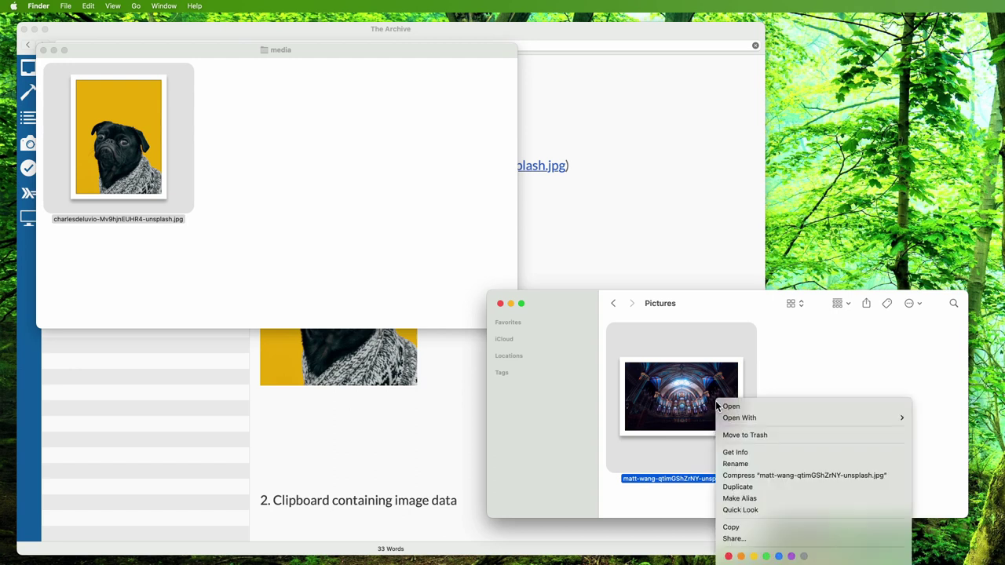
{"action": "left_click", "coordinate": [755, 529]}
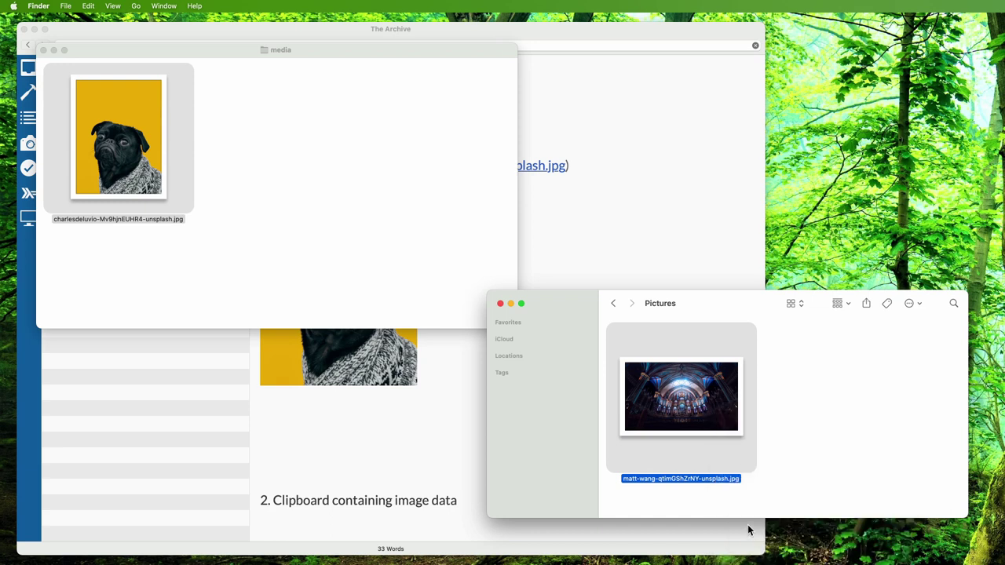
{"action": "left_click", "coordinate": [416, 432]}
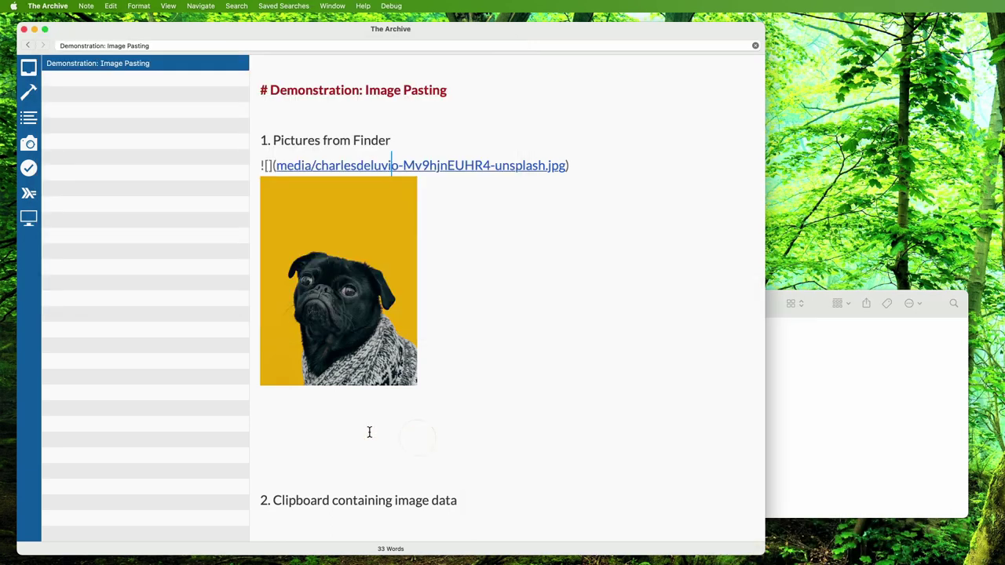
{"action": "left_click", "coordinate": [365, 432]}
{"action": "right_click", "coordinate": [364, 432]}
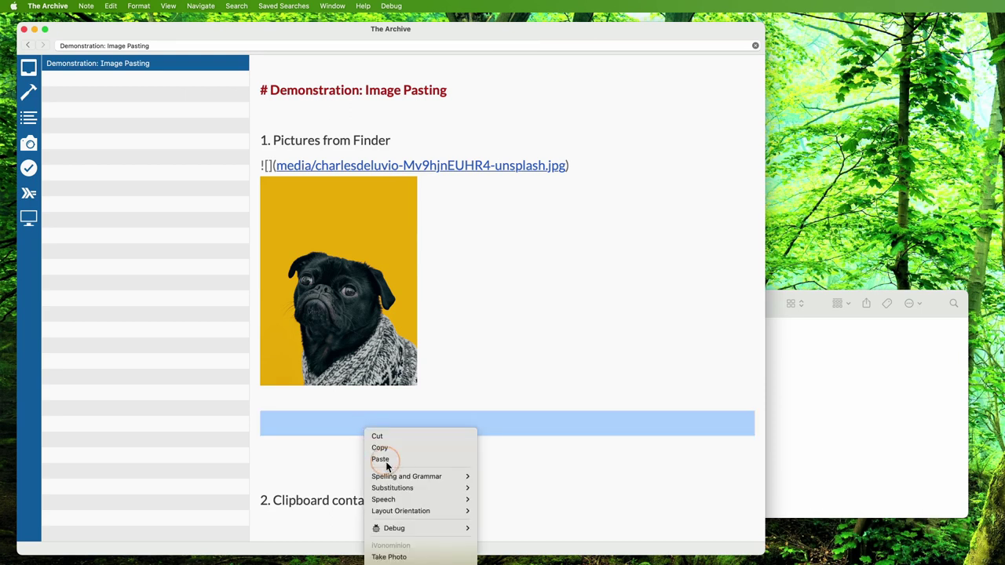
{"action": "left_click", "coordinate": [386, 460]}
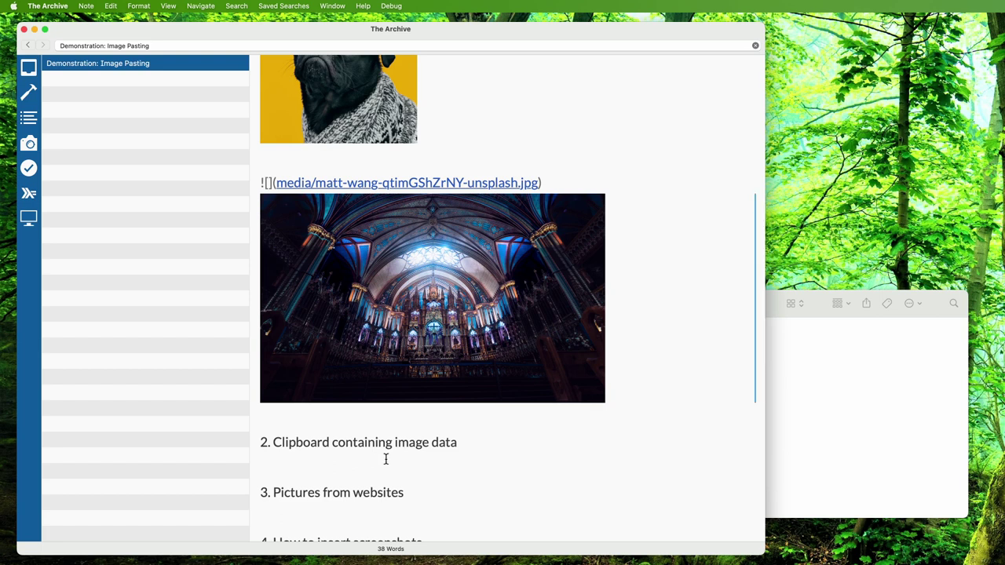
Step: Reveal the cathedral file in the media folder, insert the pug image from there below the cathedral image, and reveal its linked file
{"action": "left_click", "coordinate": [432, 187]}
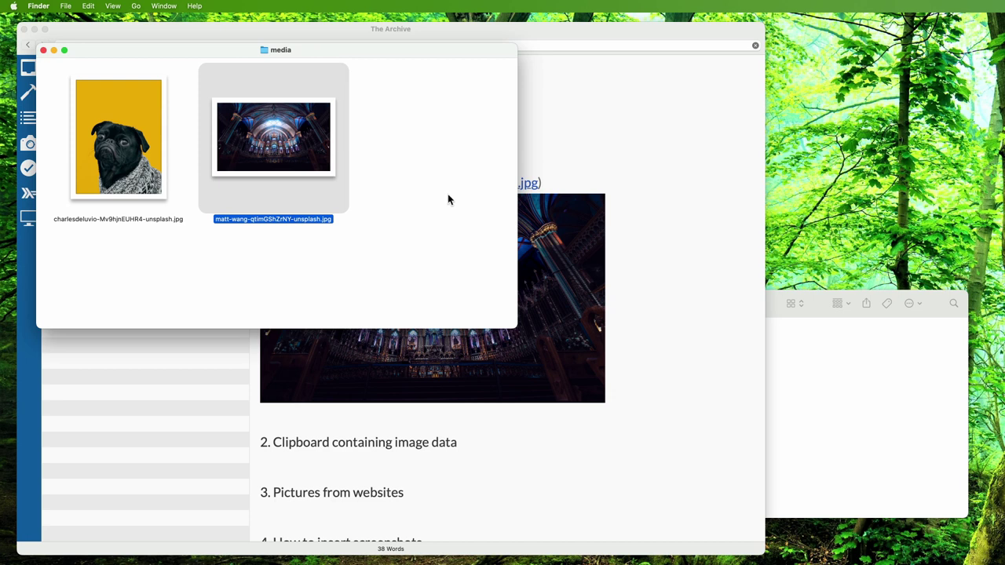
{"action": "left_click_drag", "start_coordinate": [119, 162], "coordinate": [287, 421]}
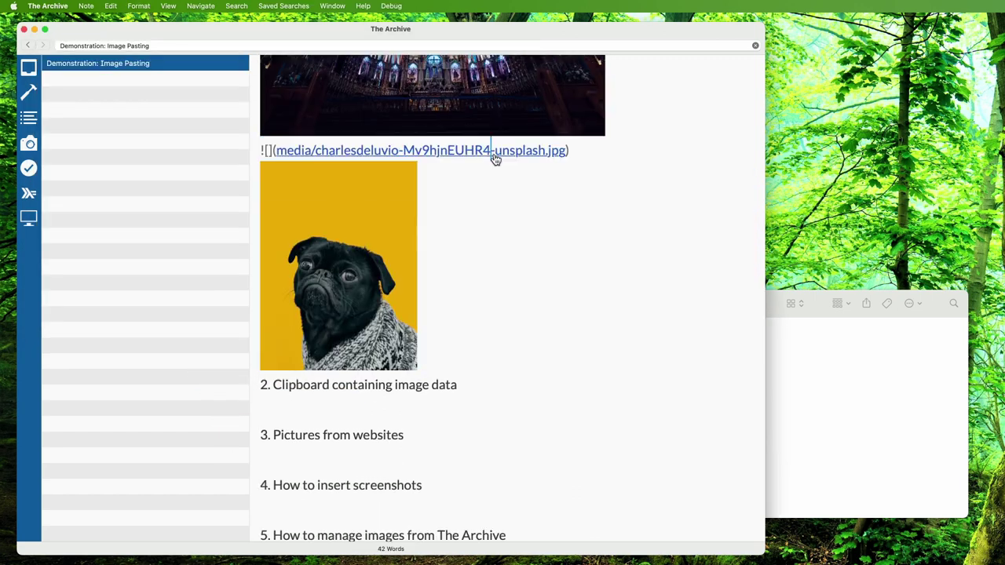
{"action": "left_click", "coordinate": [490, 153]}
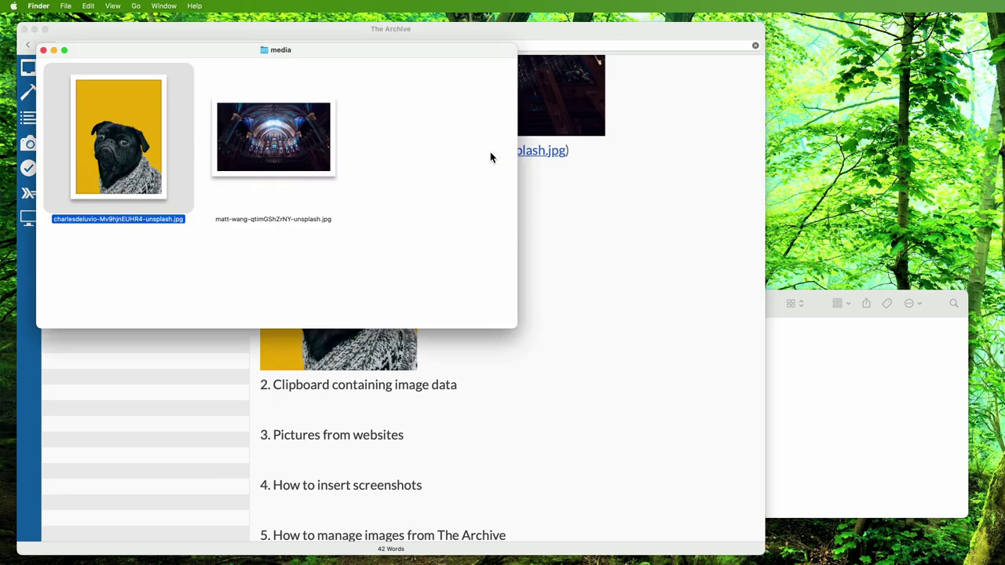
Step: Copy the cathedral image from the media folder and paste it on a new line below the second pug image in the note
{"action": "left_click", "coordinate": [266, 155]}
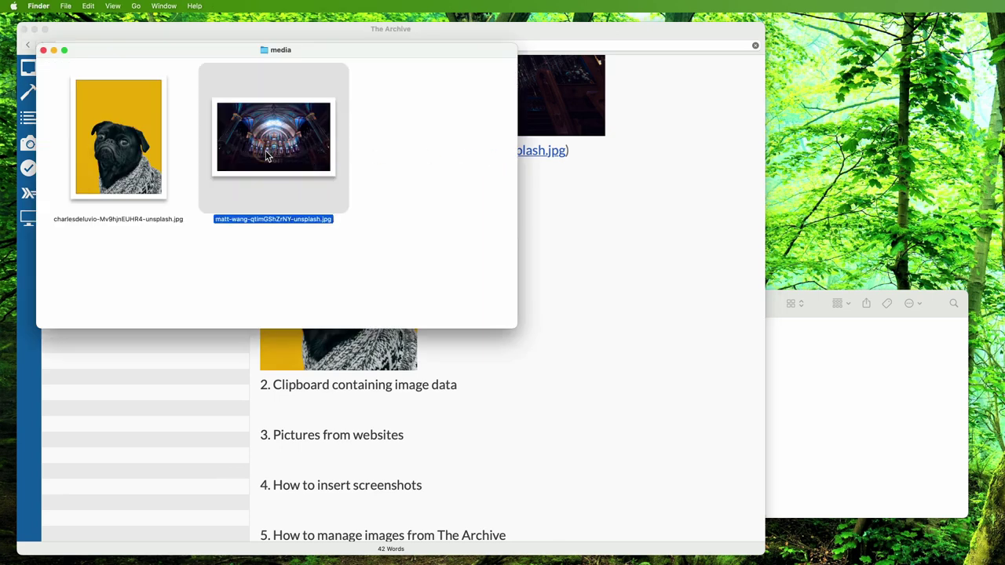
{"action": "key", "text": "super+c"}
{"action": "left_click", "coordinate": [615, 344]}
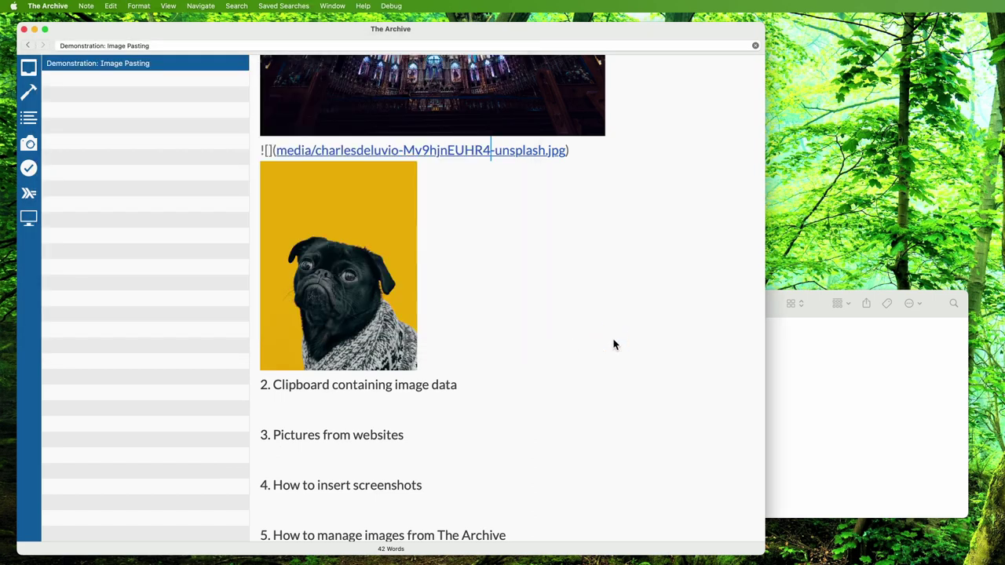
{"action": "key", "text": "super+Right"}
{"action": "key", "text": "Return"}
{"action": "key", "text": "Return"}
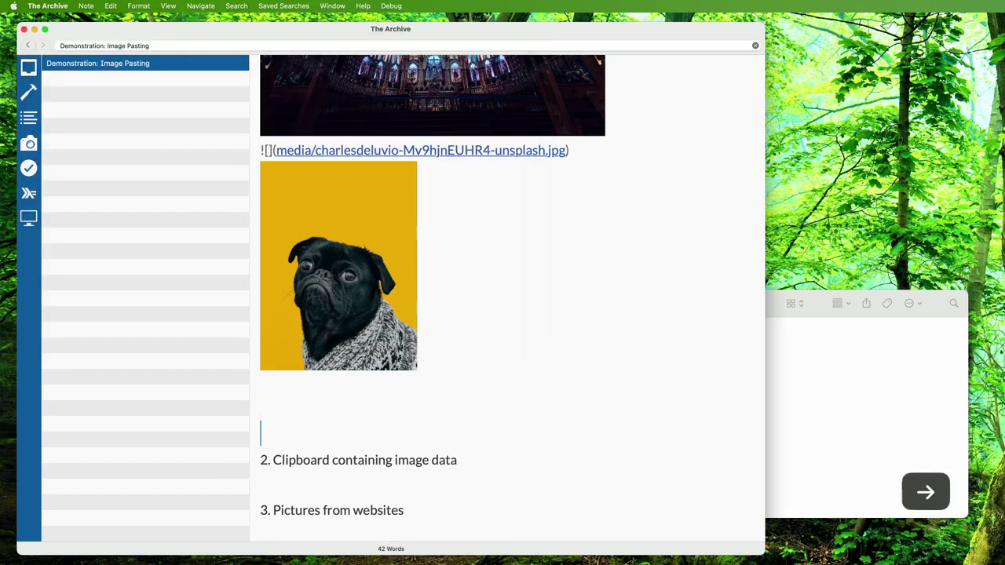
{"action": "key", "text": "Up"}
{"action": "key", "text": "super+v"}
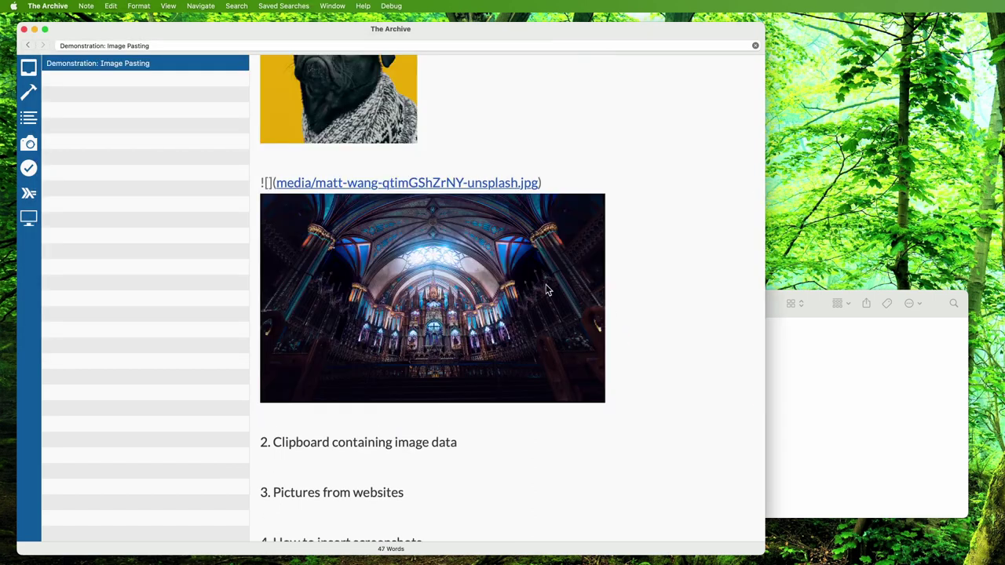
Step: Open the linked cathedral image from the media folder in Preview and copy a rectangular area around its central window and arch
{"action": "left_click", "coordinate": [461, 187]}
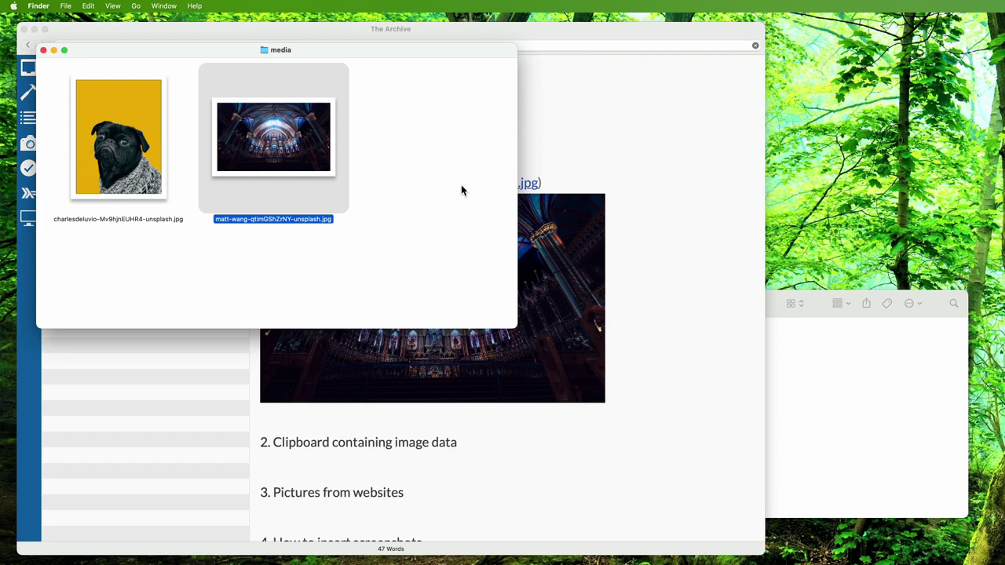
{"action": "double_click", "coordinate": [283, 148]}
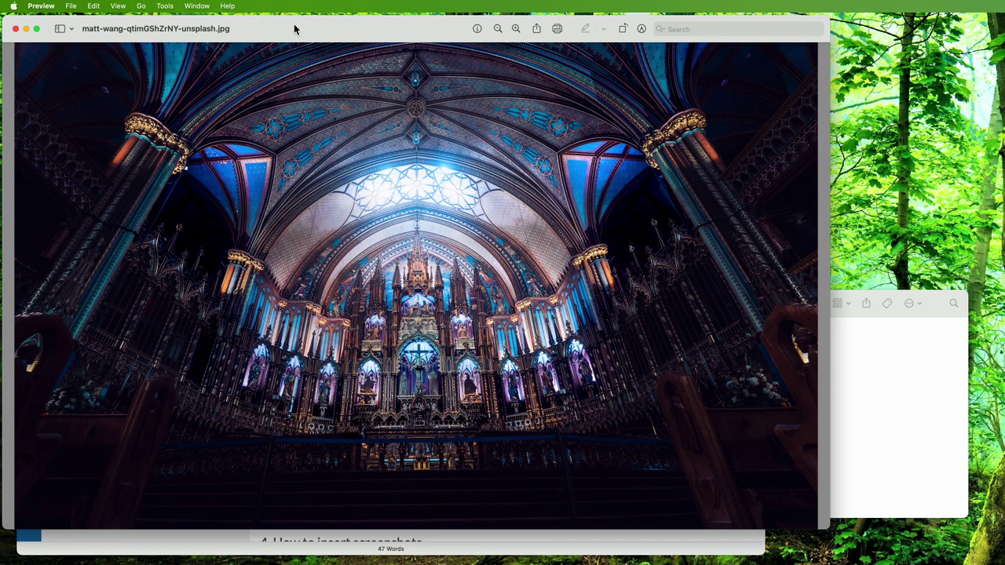
{"action": "left_click_drag", "start_coordinate": [294, 30], "coordinate": [631, 36]}
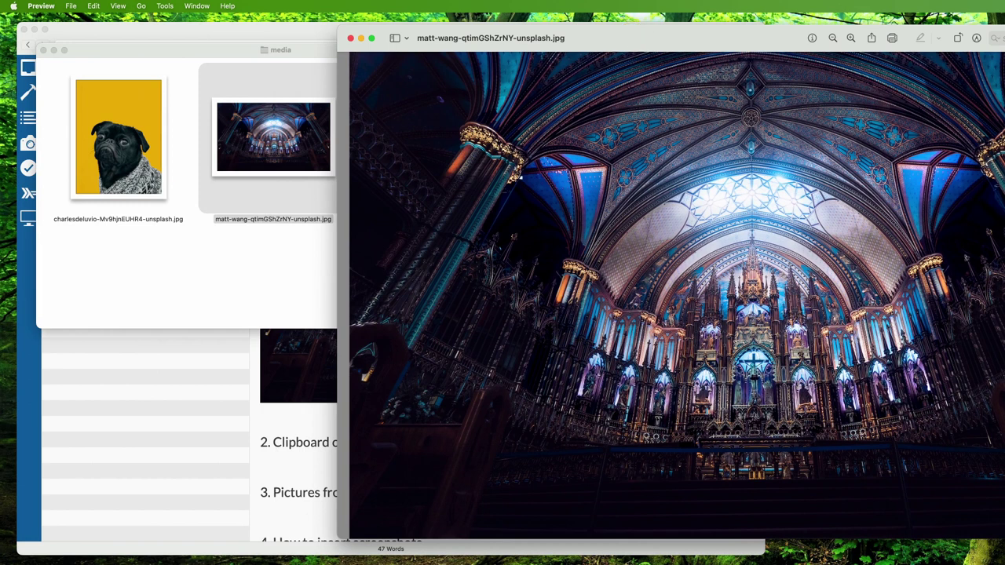
{"action": "left_click_drag", "start_coordinate": [668, 181], "coordinate": [783, 291]}
{"action": "left_click", "coordinate": [95, 7]}
{"action": "left_click", "coordinate": [95, 62]}
Step: Paste the copied image area on a new line under "2. Clipboard containing image data" in The Archive's note
{"action": "left_click", "coordinate": [291, 482]}
{"action": "left_click", "coordinate": [317, 474]}
{"action": "key", "text": "Return"}
{"action": "left_click", "coordinate": [315, 483]}
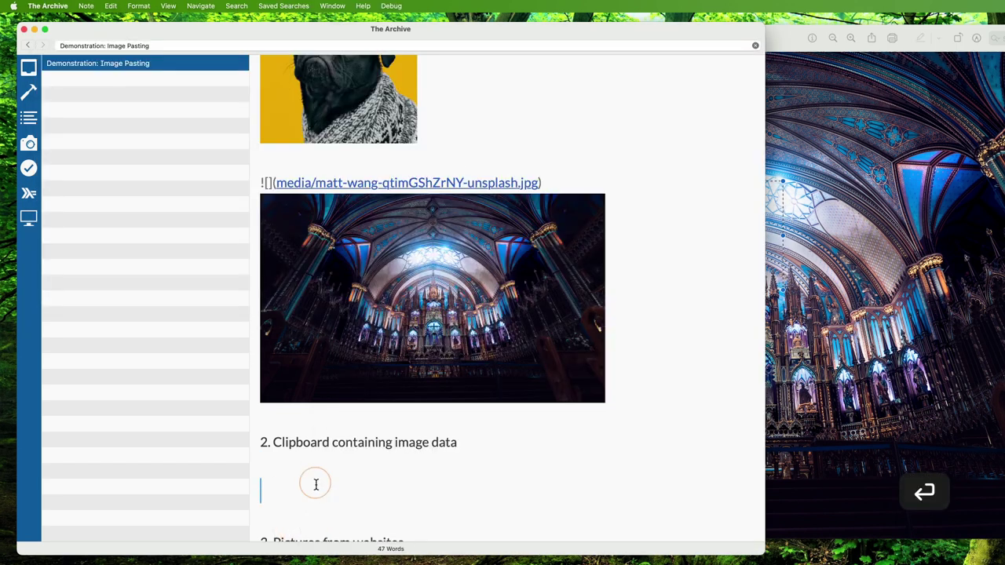
{"action": "key", "text": "super+v"}
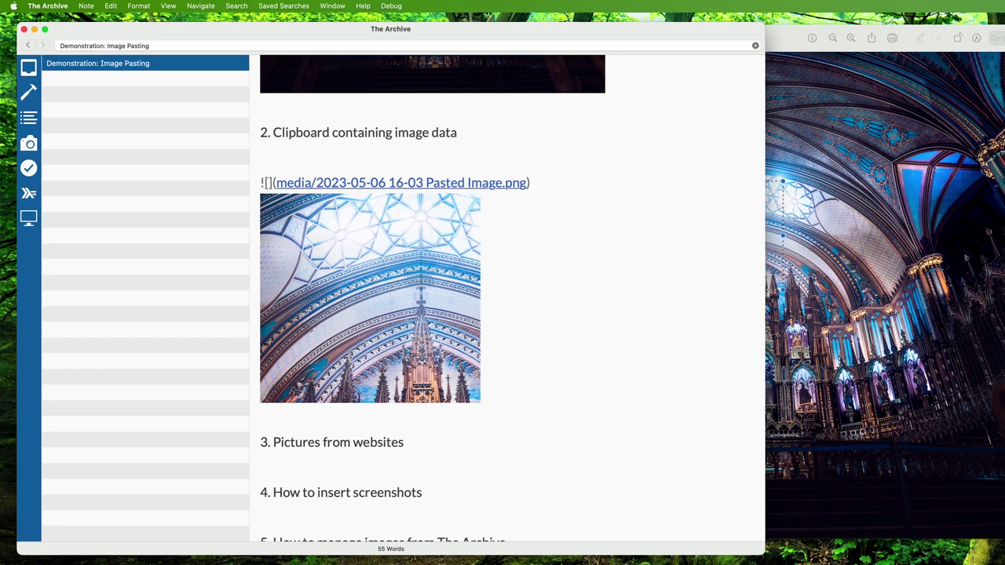
Step: Add blank lines without a list number under "3. Pictures from websites"
{"action": "scroll", "coordinate": [597, 396], "scroll_direction": "down", "scroll_amount": 3}
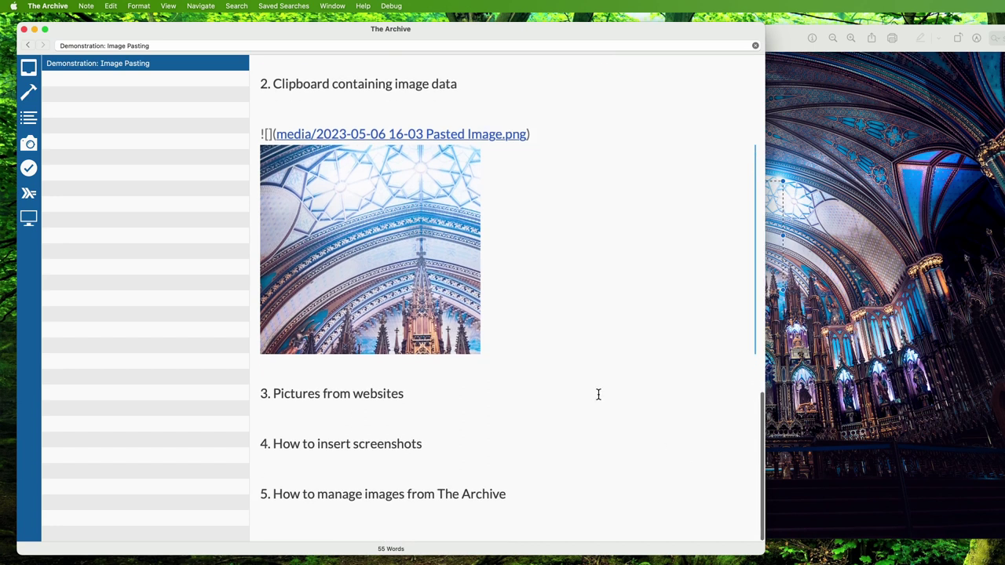
{"action": "left_click", "coordinate": [598, 394]}
{"action": "key", "text": "Return"}
{"action": "key", "text": "Return"}
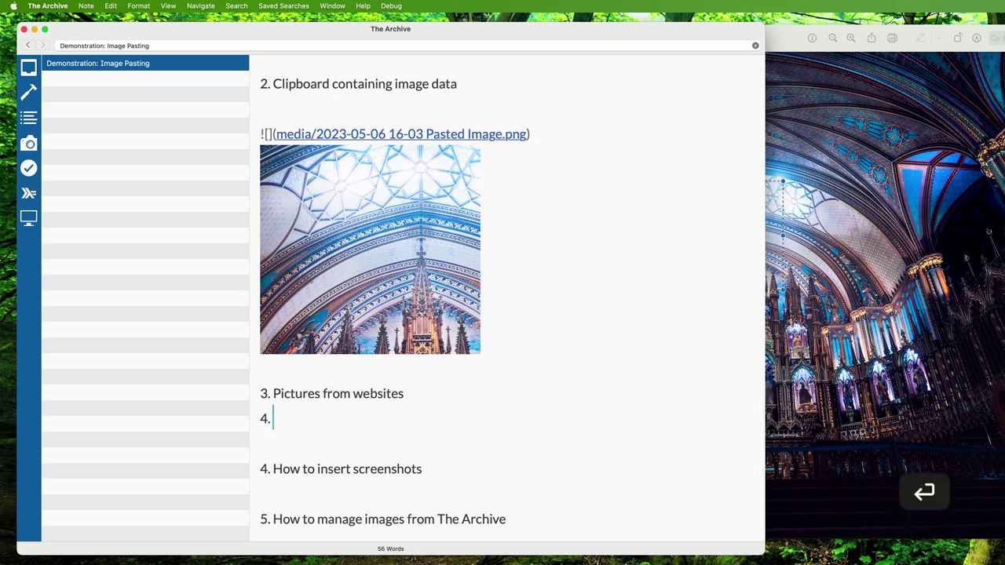
{"action": "key", "text": "Return"}
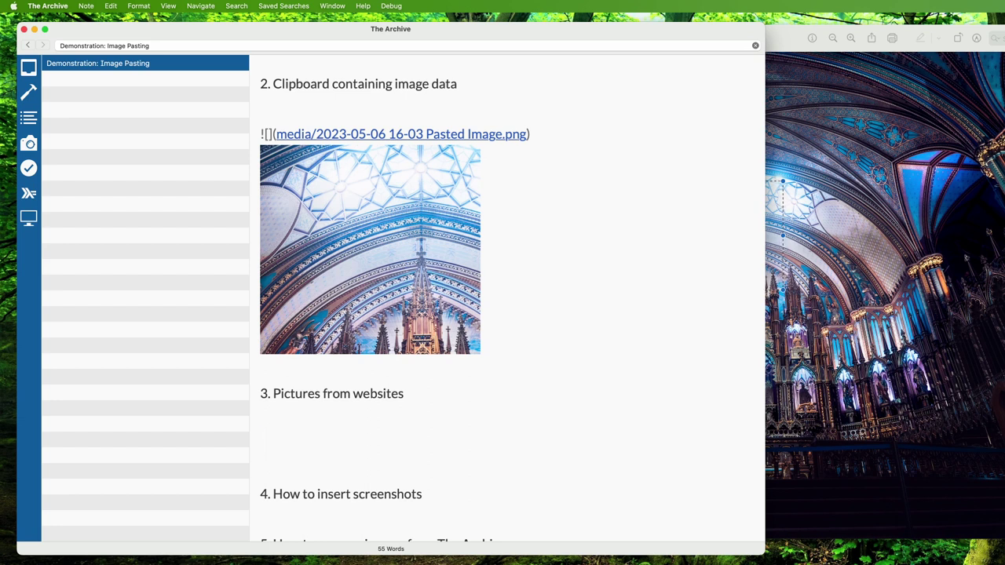
Step: Switch to Safari and copy the knowledge flower image from the Zettelkasten article
{"action": "key", "text": "super+Tab"}
{"action": "left_click", "coordinate": [831, 377]}
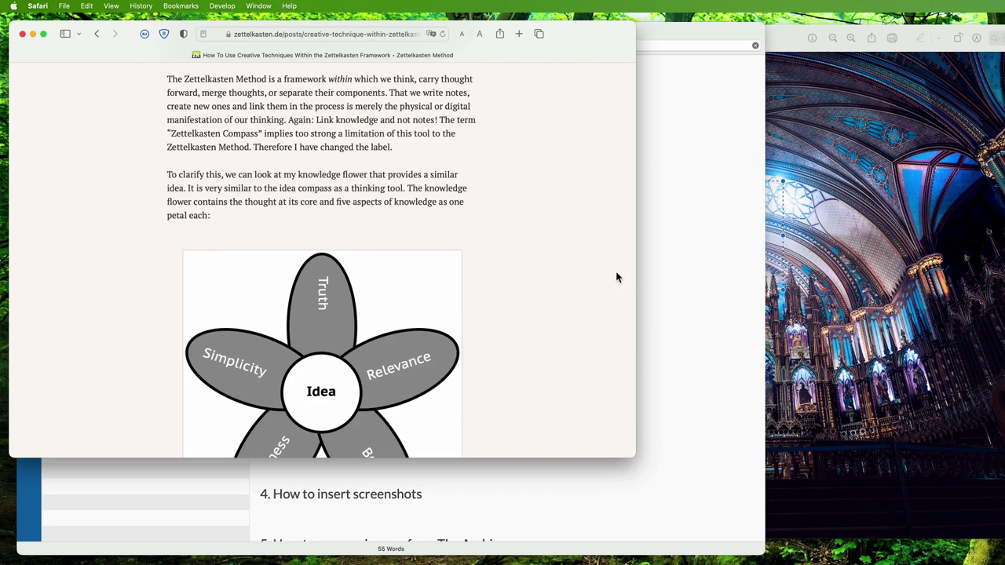
{"action": "scroll", "coordinate": [342, 239], "scroll_direction": "down", "scroll_amount": 3}
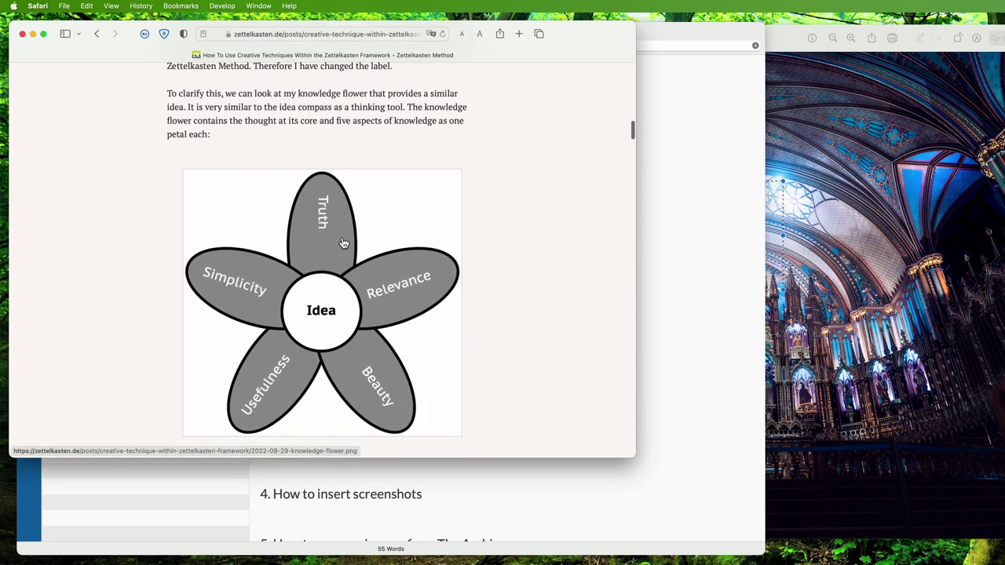
{"action": "scroll", "coordinate": [342, 241], "scroll_direction": "down", "scroll_amount": 1}
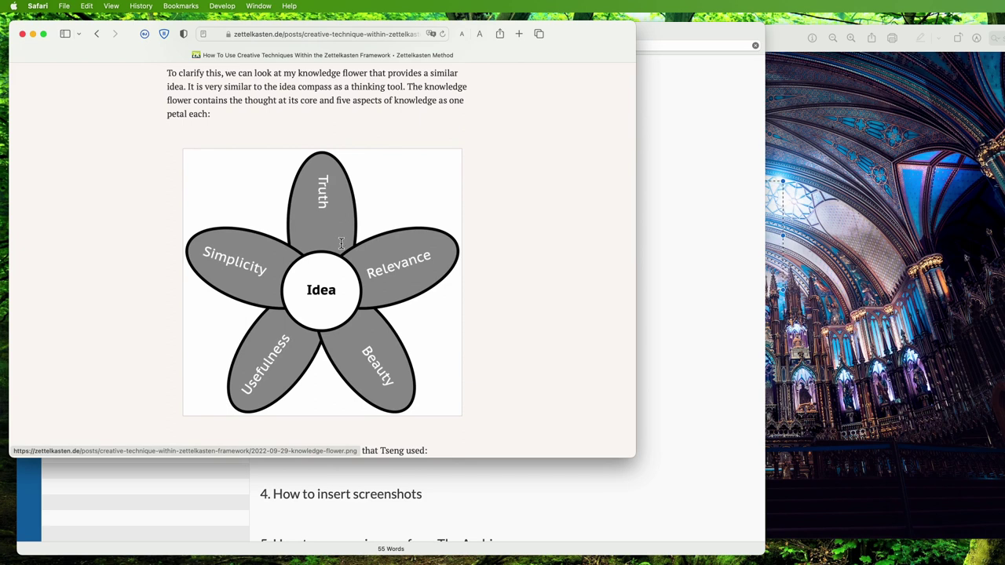
{"action": "right_click", "coordinate": [341, 244]}
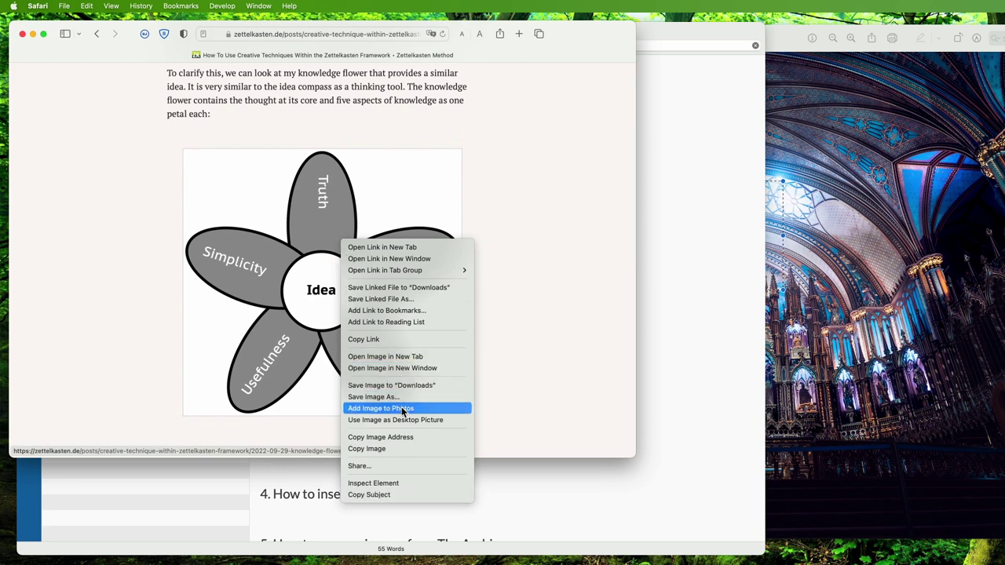
{"action": "left_click", "coordinate": [404, 448]}
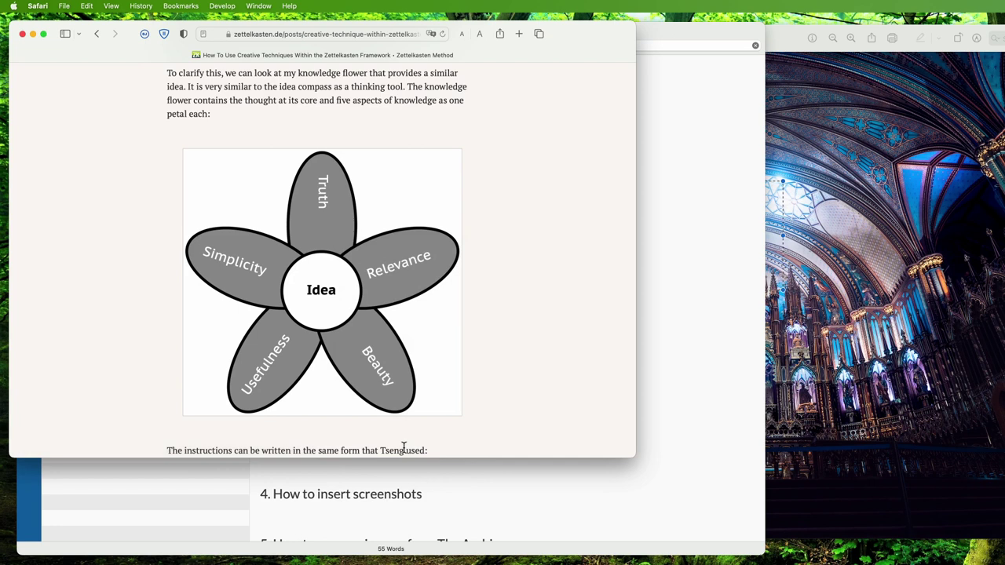
Step: Paste the copied knowledge flower image on the blank line under "3. Pictures from websites" in The Archive's note
{"action": "left_click", "coordinate": [406, 478]}
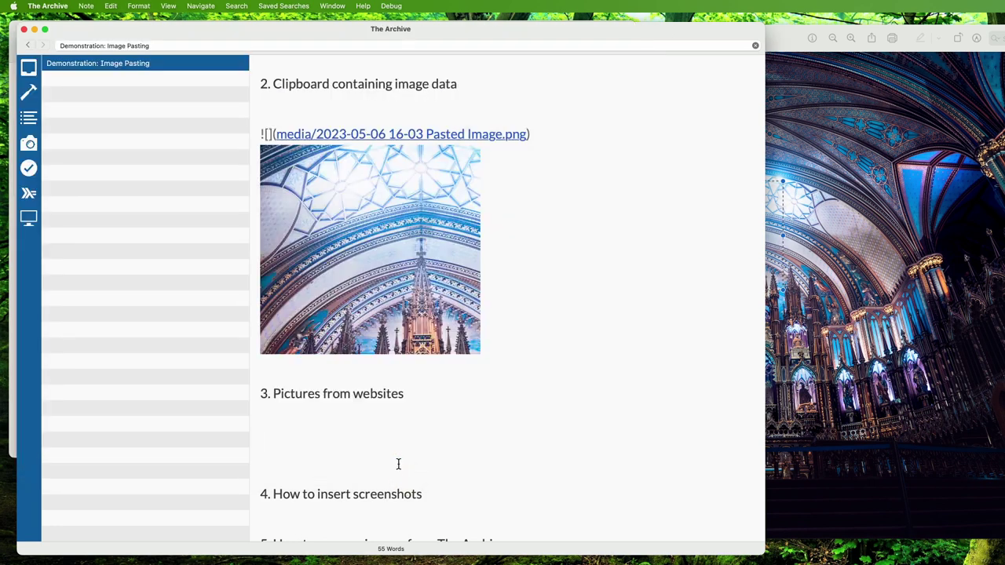
{"action": "right_click", "coordinate": [300, 442]}
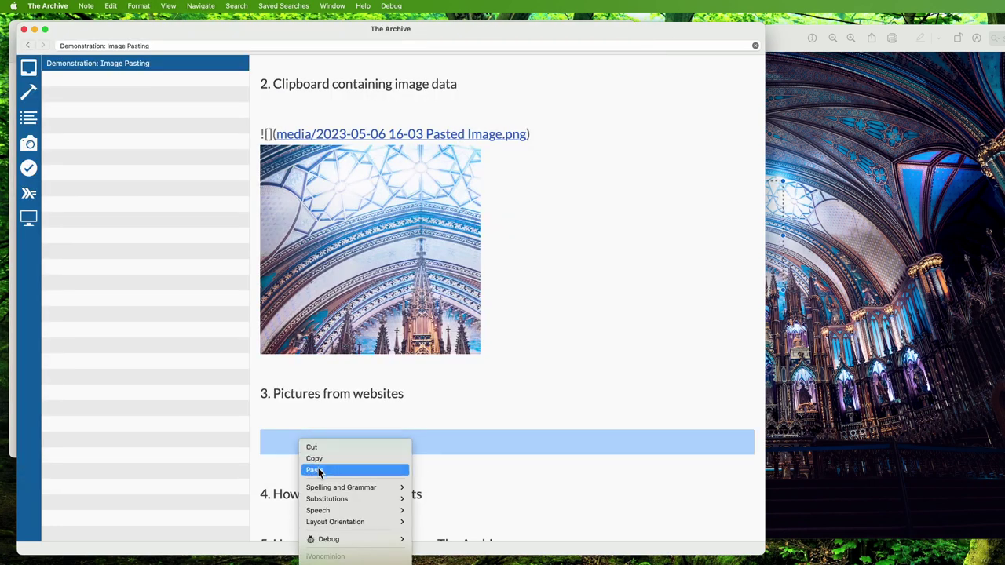
{"action": "left_click", "coordinate": [318, 470]}
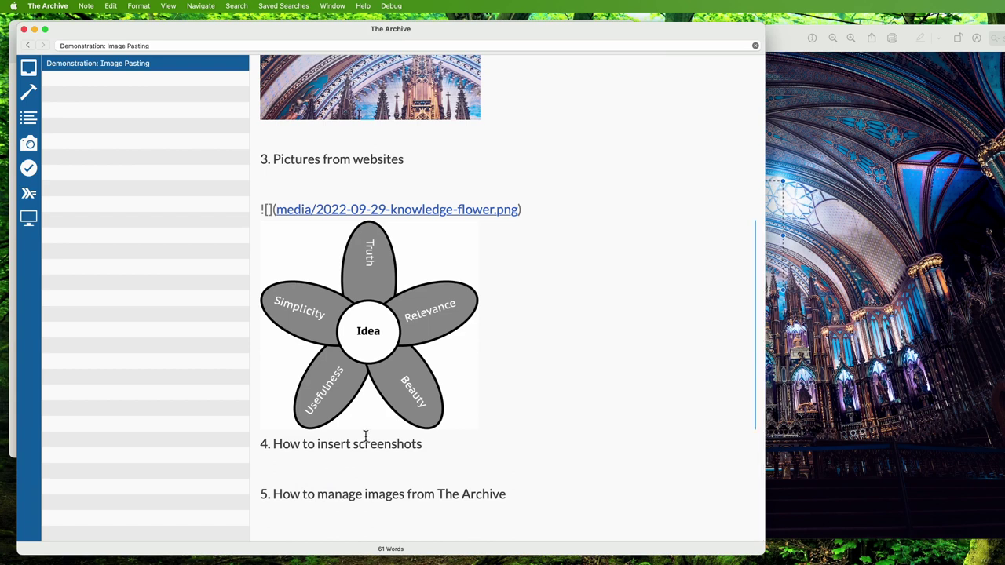
Step: Reveal the linked knowledge flower file in Finder, and move The Archive's window aside so the media folder stays in view
{"action": "left_click", "coordinate": [391, 209]}
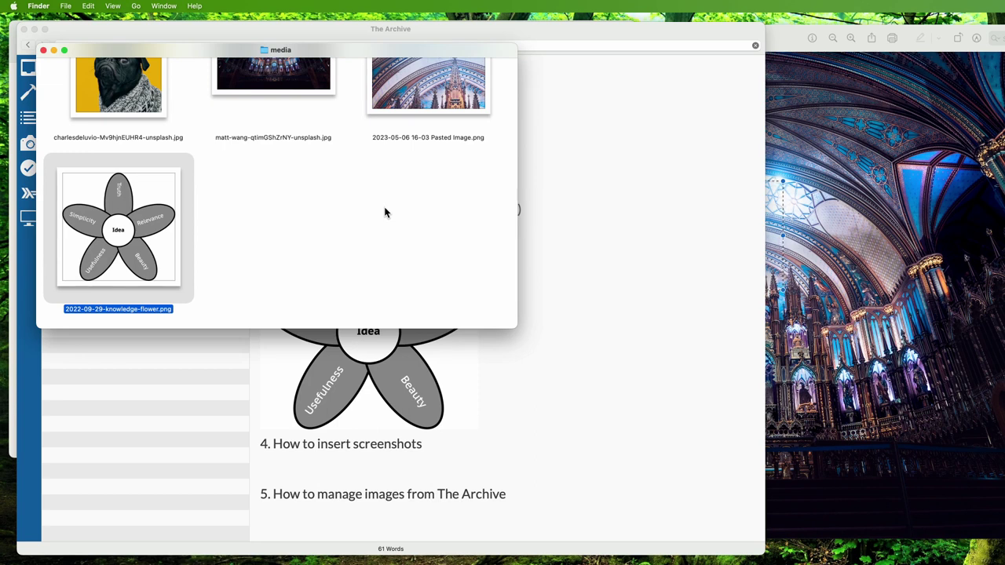
{"action": "left_click", "coordinate": [572, 318]}
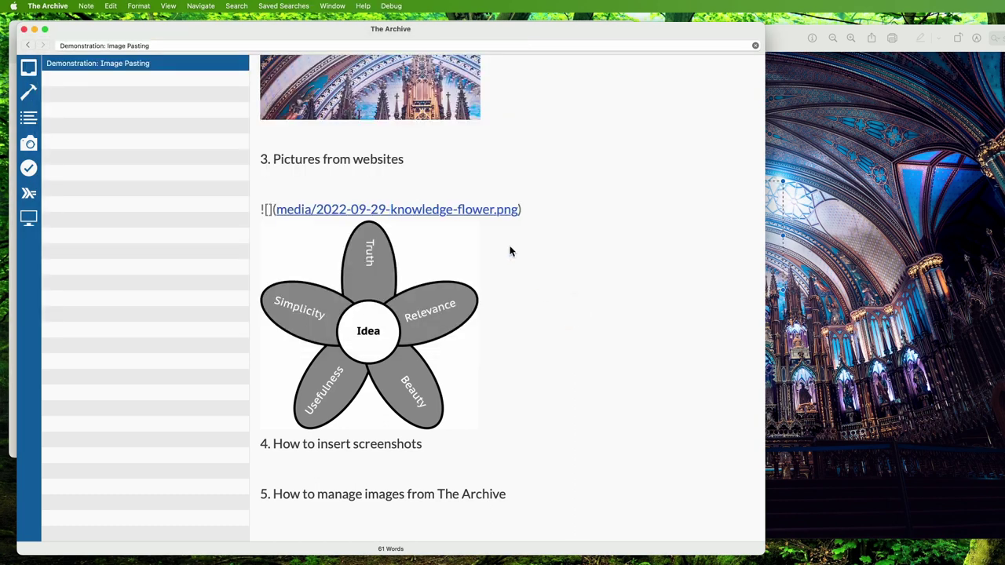
{"action": "left_click_drag", "start_coordinate": [232, 37], "coordinate": [467, 40]}
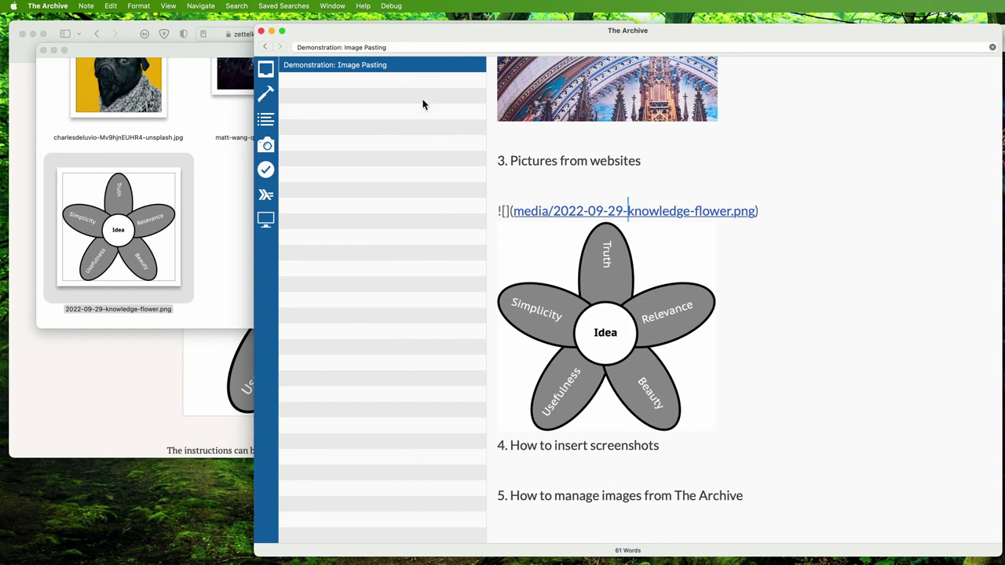
Step: Rename the linked knowledge flower file from within the note to "knowledge-flower", removing the date prefix
{"action": "right_click", "coordinate": [683, 212]}
{"action": "left_click", "coordinate": [686, 212]}
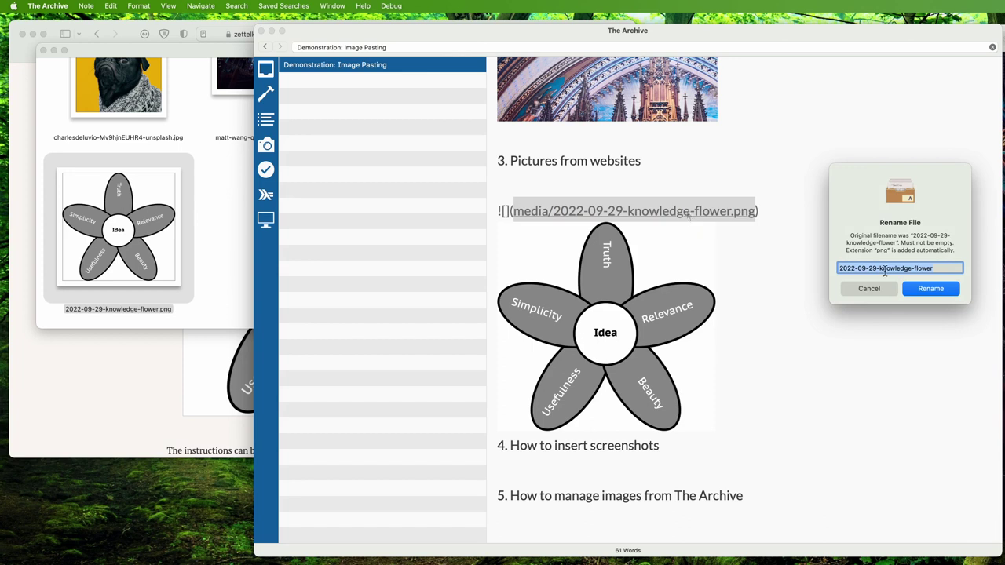
{"action": "left_click_drag", "start_coordinate": [883, 270], "coordinate": [829, 269]}
{"action": "key", "text": "BackSpace"}
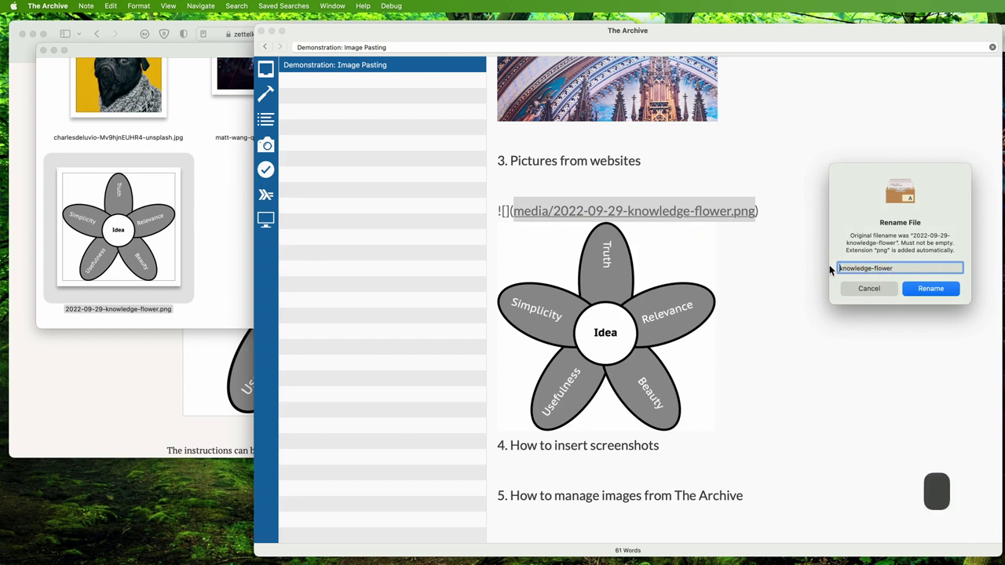
{"action": "left_click", "coordinate": [931, 289]}
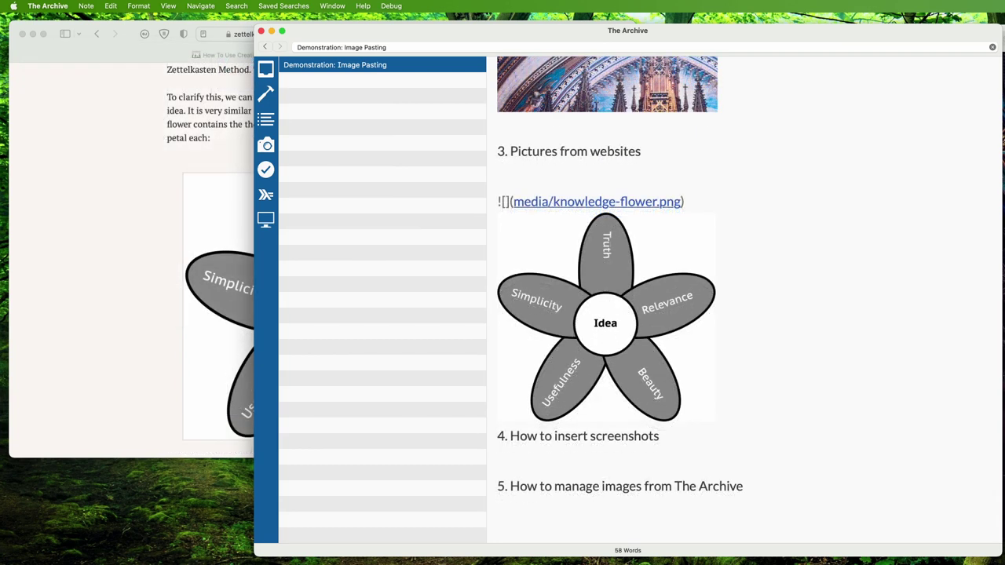
Step: Add blank lines under "4. How to insert screenshots" and place the cursor there
{"action": "scroll", "coordinate": [202, 370], "scroll_direction": "up", "scroll_amount": 10}
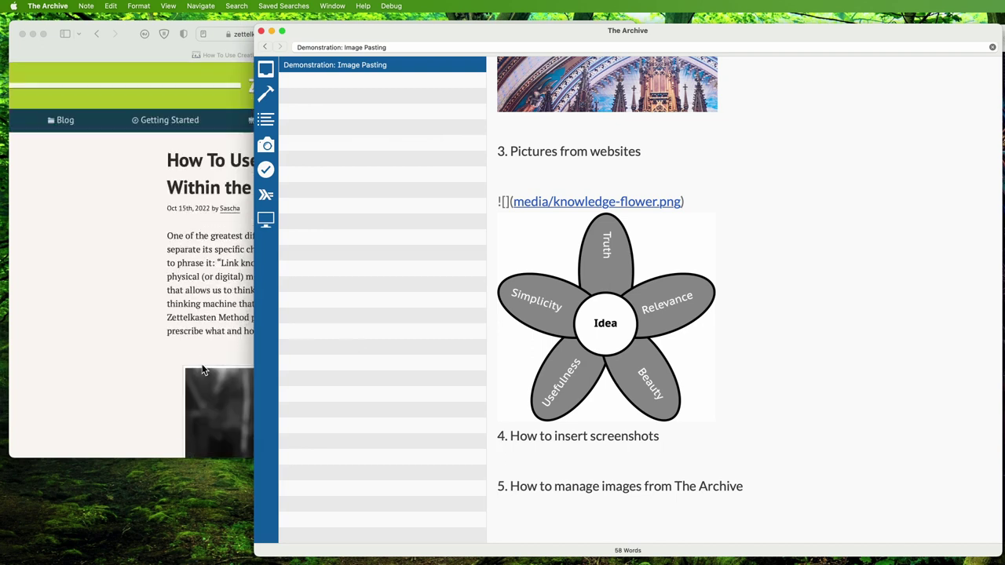
{"action": "key", "text": "Return"}
{"action": "key", "text": "Return"}
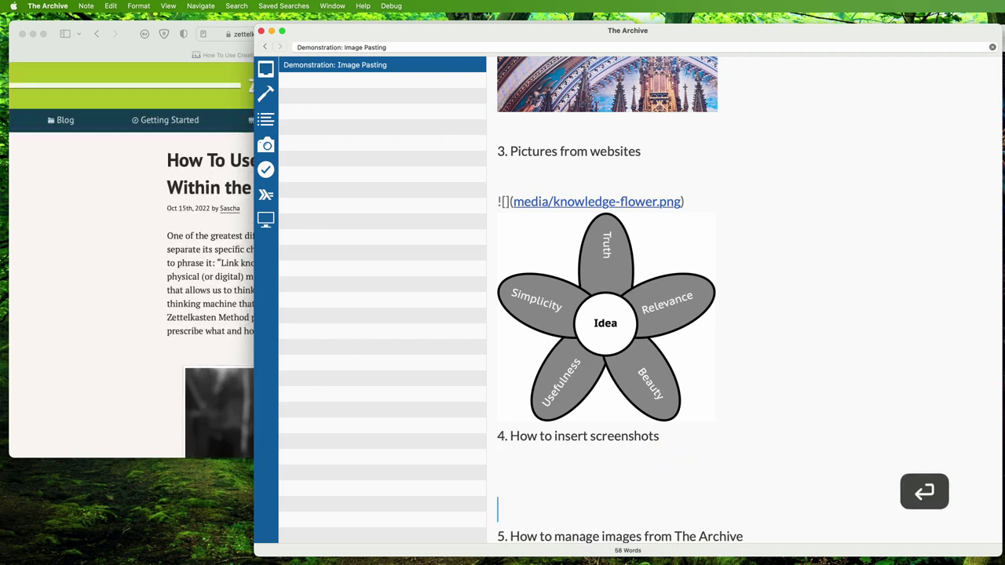
{"action": "left_click", "coordinate": [649, 472]}
Step: Capture the article's navigation bar, title and first paragraph in Safari to the clipboard, and paste the screenshot under "4. How to insert screenshots"
{"action": "left_click", "coordinate": [157, 304]}
{"action": "key", "text": "ctrl+shift+super"}
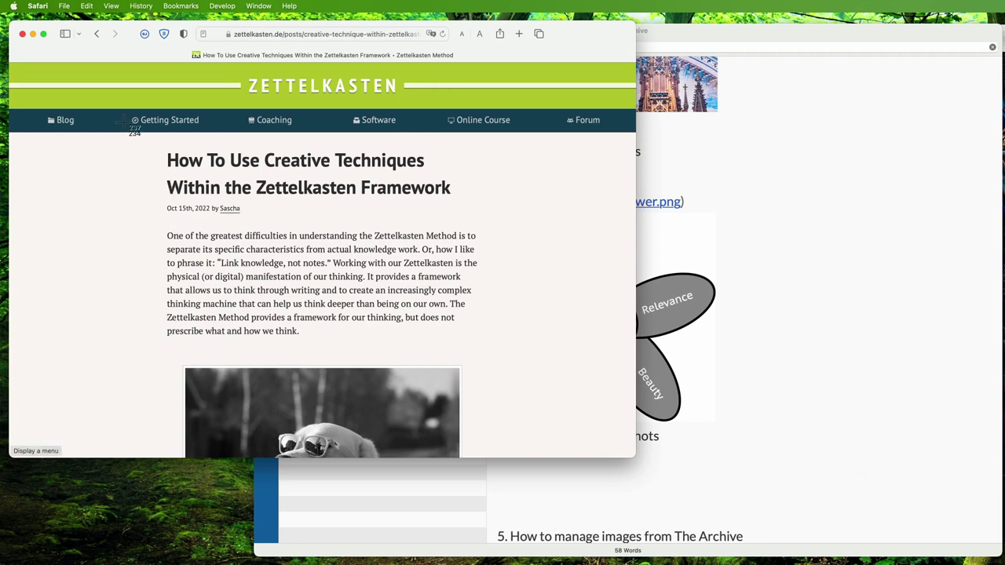
{"action": "left_click_drag", "start_coordinate": [115, 99], "coordinate": [538, 355]}
{"action": "left_click", "coordinate": [709, 503]}
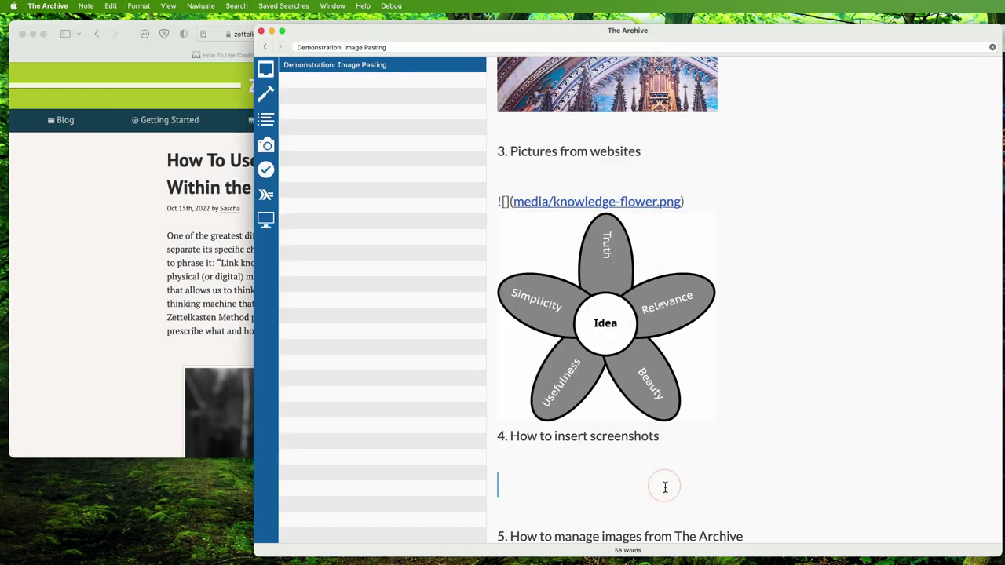
{"action": "key", "text": "super+v"}
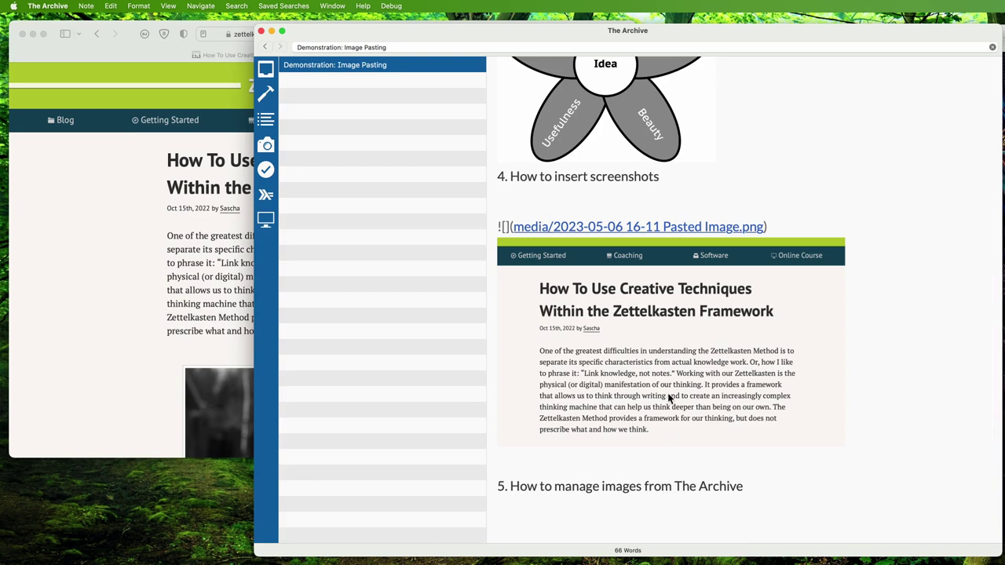
Step: Reveal the pasted screenshot's file in Finder, and rename it from the note's link to "zettelkasten-website-header"
{"action": "left_click", "coordinate": [639, 234]}
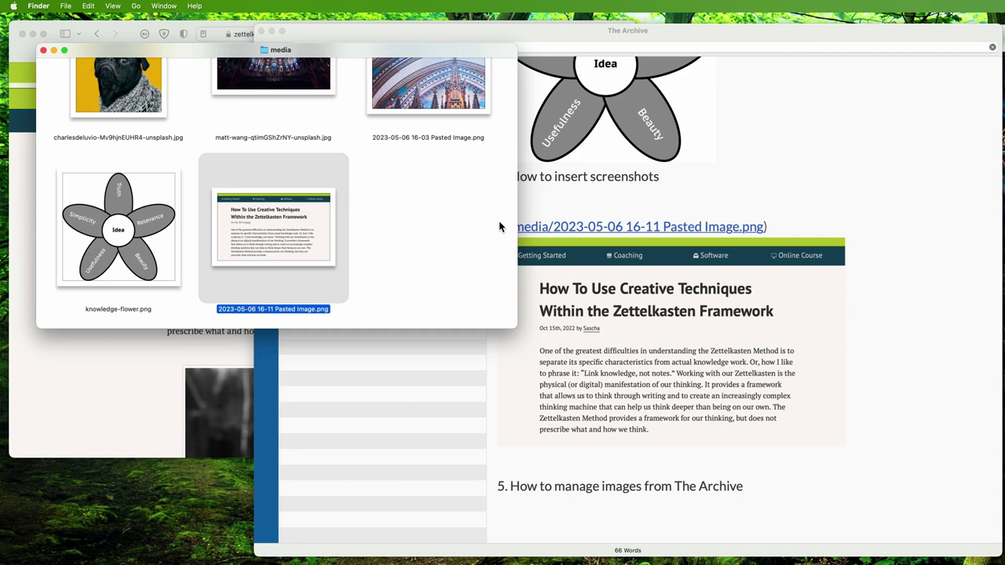
{"action": "right_click", "coordinate": [559, 230]}
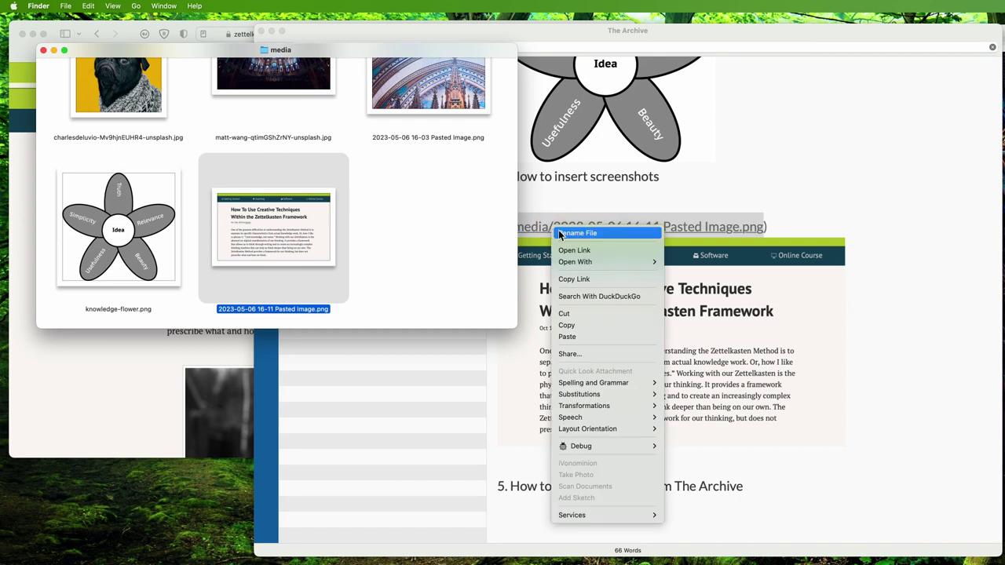
{"action": "left_click", "coordinate": [563, 234]}
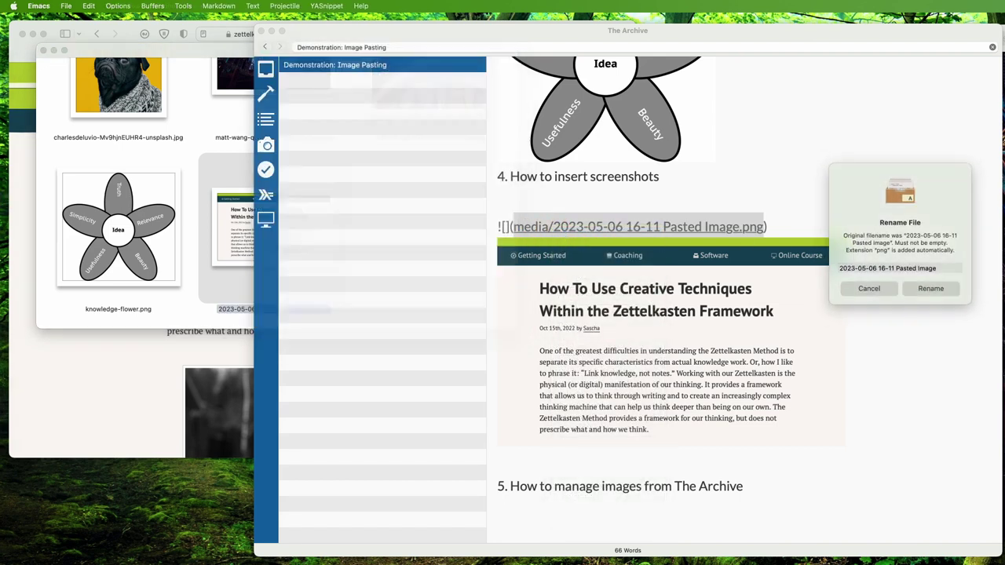
{"action": "left_click", "coordinate": [895, 269]}
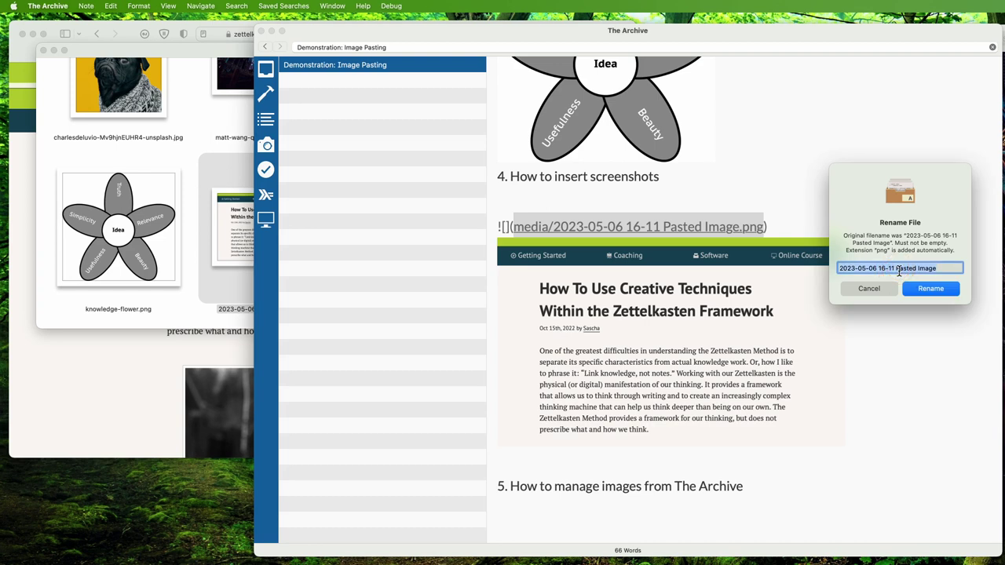
{"action": "type", "text": "zettelkasten-website-head"}
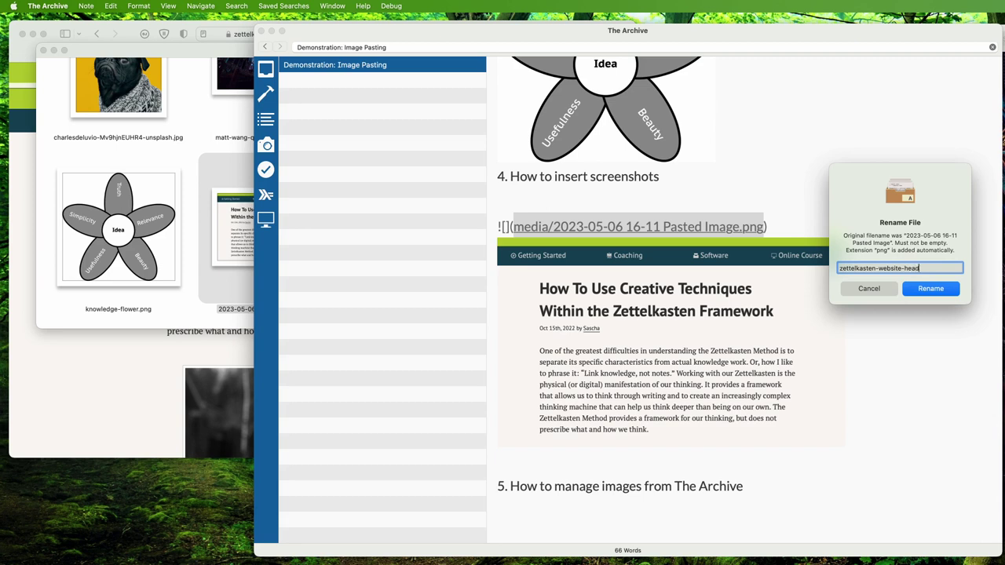
{"action": "type", "text": "er"}
{"action": "left_click", "coordinate": [928, 290]}
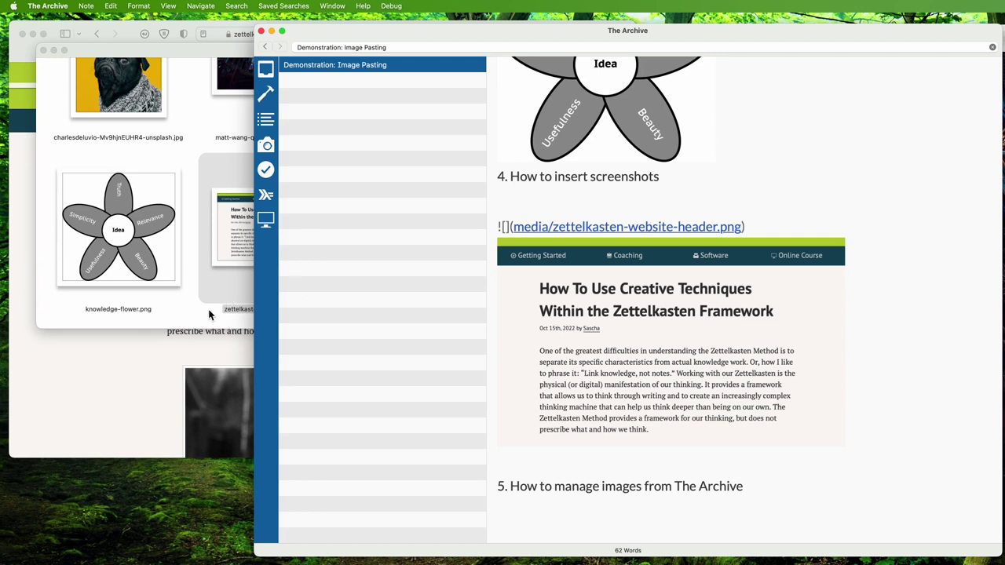
{"action": "left_click", "coordinate": [236, 308]}
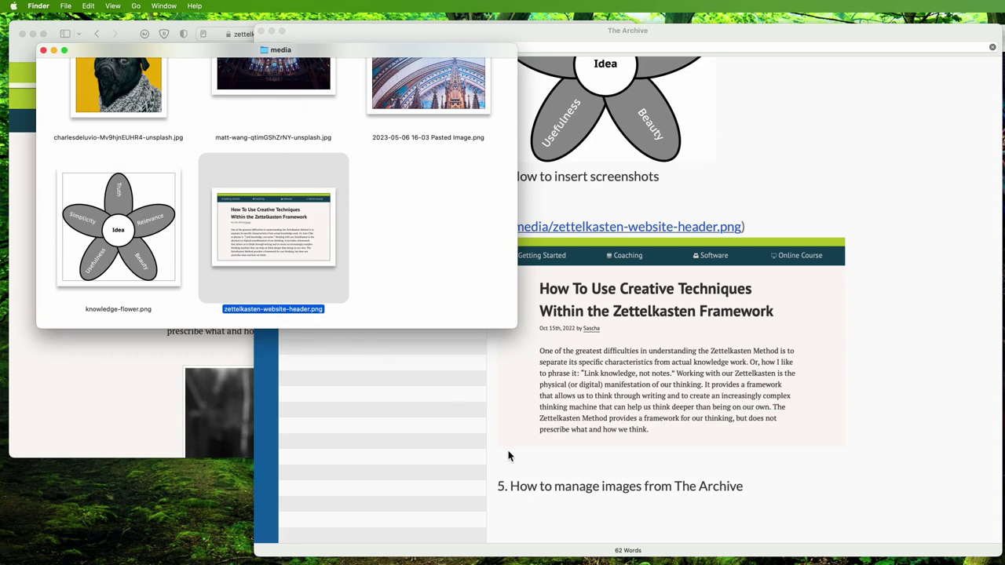
Step: Under section 5, list "rename images from the right click menu", "click the file path to open in Finder" and "copy link to the file from the right click menu"
{"action": "left_click", "coordinate": [539, 511]}
{"action": "key", "text": "Return"}
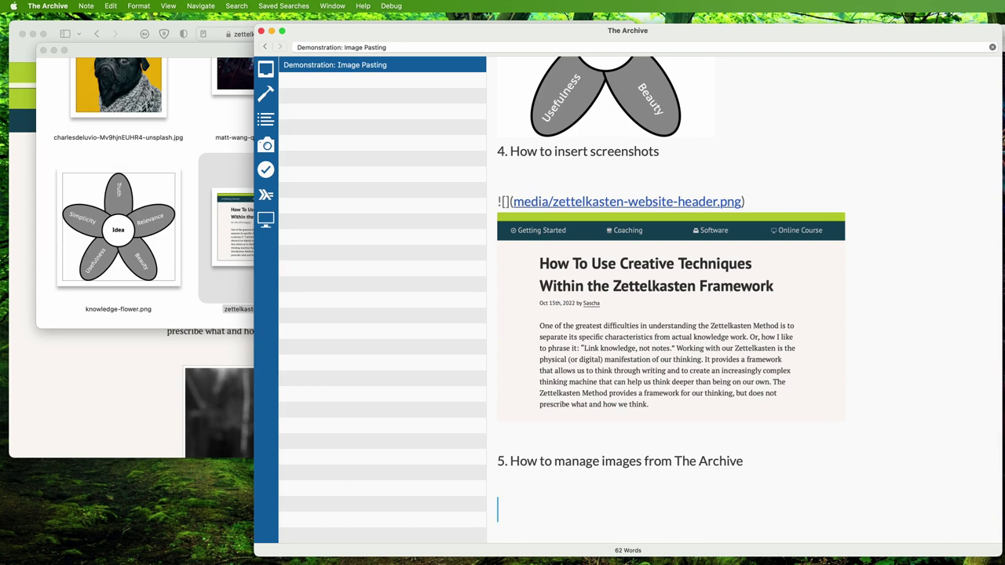
{"action": "type", "text": "- rename images from t"}
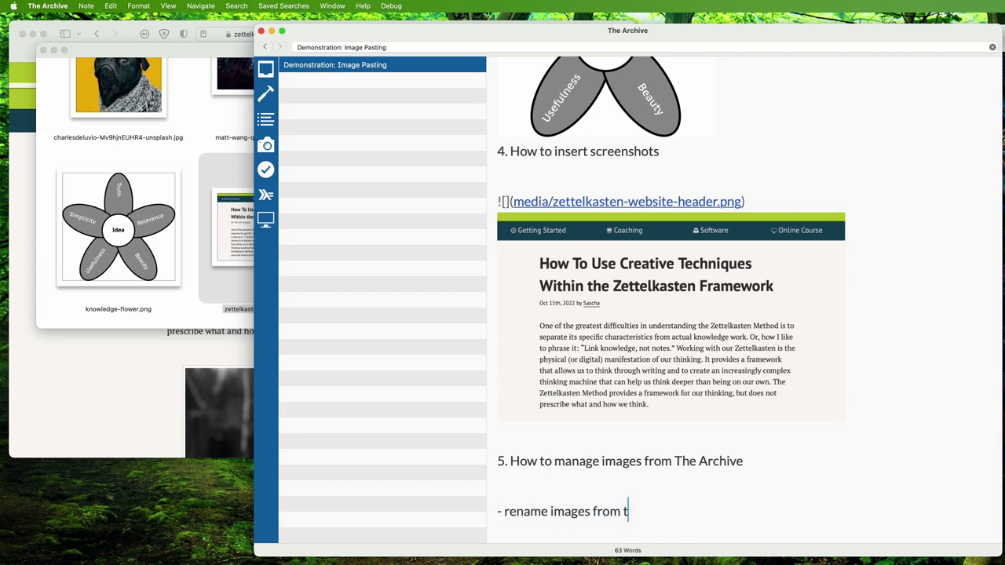
{"action": "type", "text": "he right click menu"}
{"action": "key", "text": "Return"}
{"action": "type", "text": "- c"}
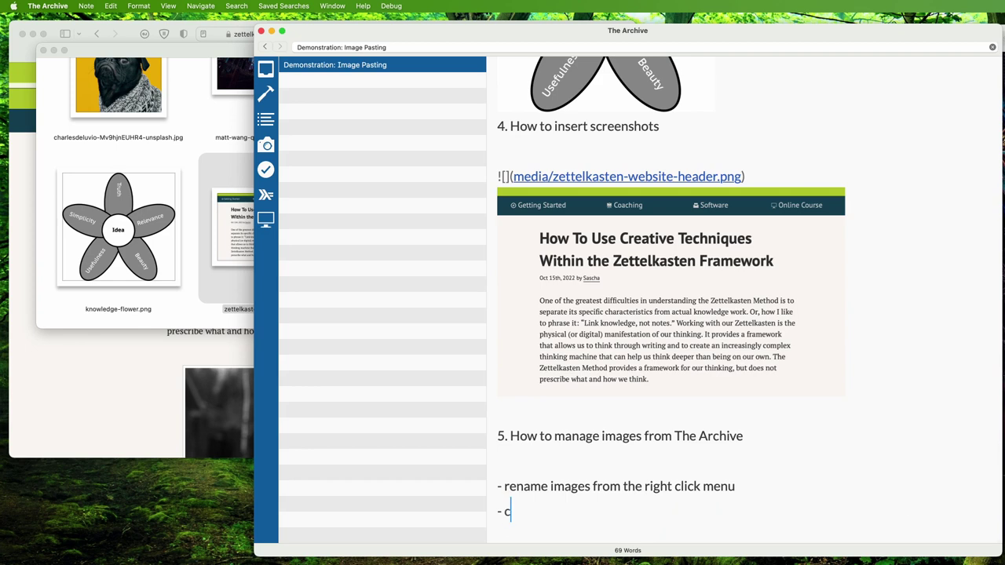
{"action": "type", "text": "lick the file path to open in Finder"}
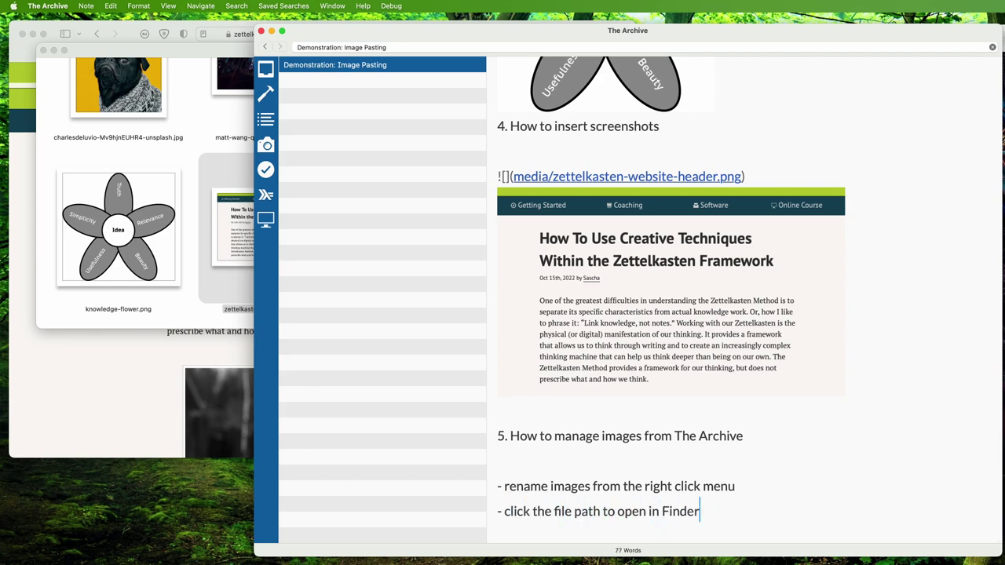
{"action": "key", "text": "Return"}
{"action": "type", "text": "copy link t"}
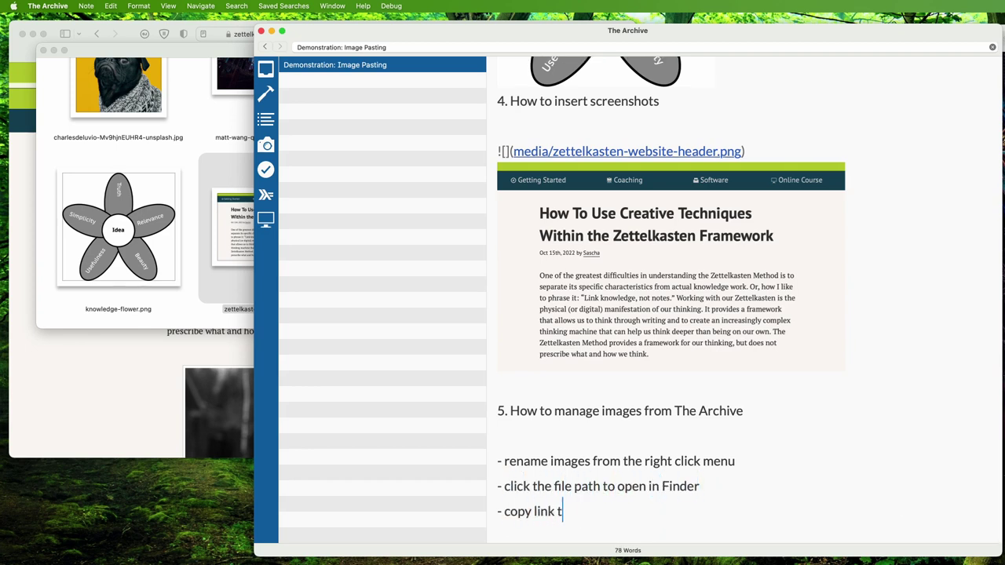
{"action": "type", "text": "o the file from the right click menu"}
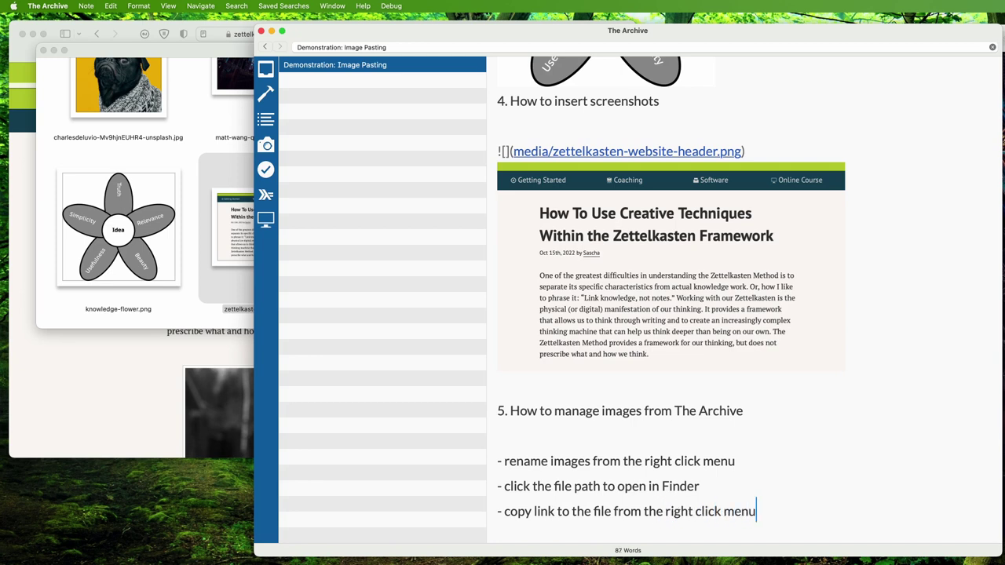
Step: Copy the file link of media/zettelkasten-website-header.png and paste it as a separate paragraph below the bullet list
{"action": "right_click", "coordinate": [695, 160]}
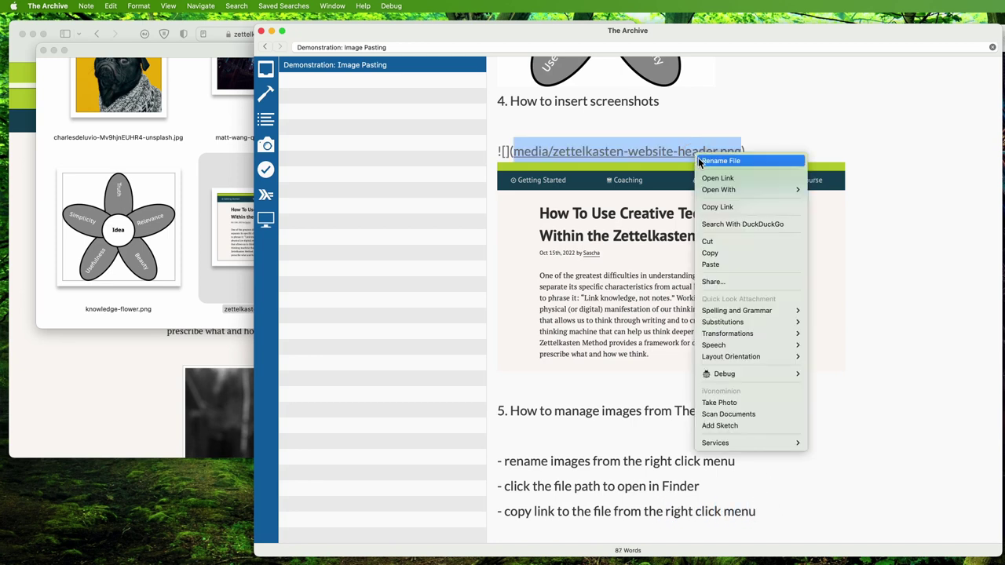
{"action": "left_click", "coordinate": [716, 208]}
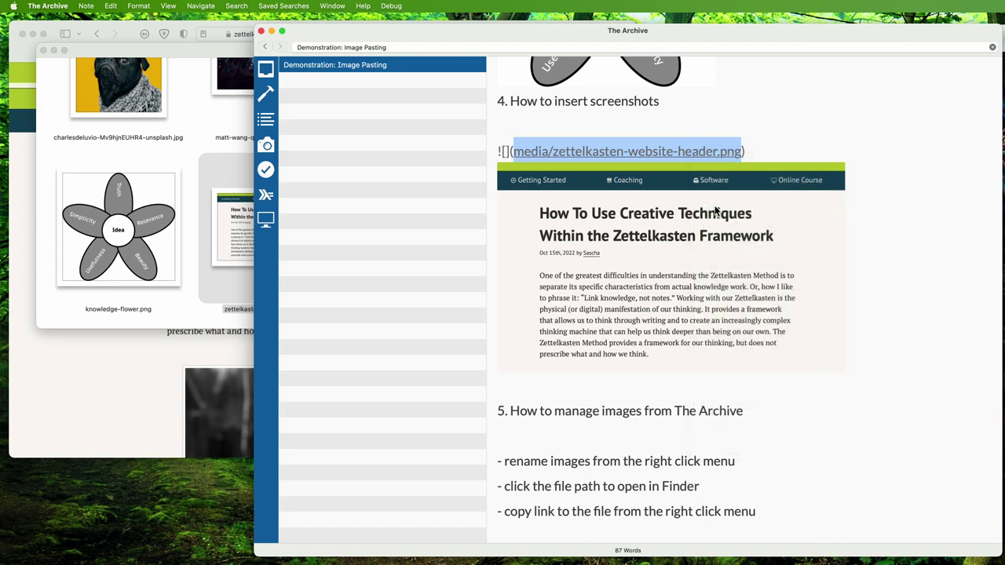
{"action": "left_click", "coordinate": [783, 514]}
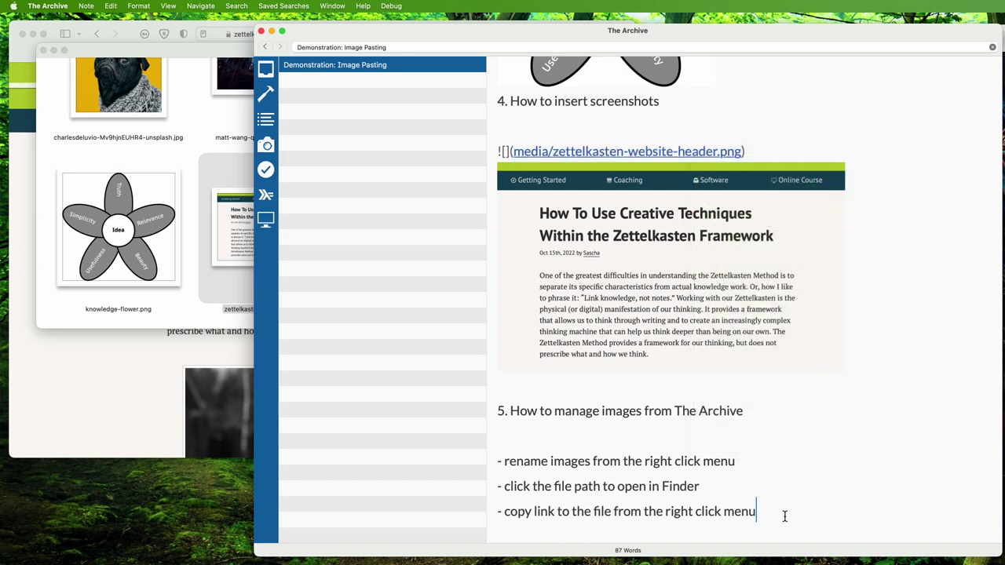
{"action": "key", "text": "Return"}
{"action": "key", "text": "Return"}
{"action": "key", "text": "Return"}
{"action": "type", "text": "file:///Users/ctm/2023%20The%20Archive%20Image%20Pasting/Video%20Notes/media/zettelkasten-website-header.png"}
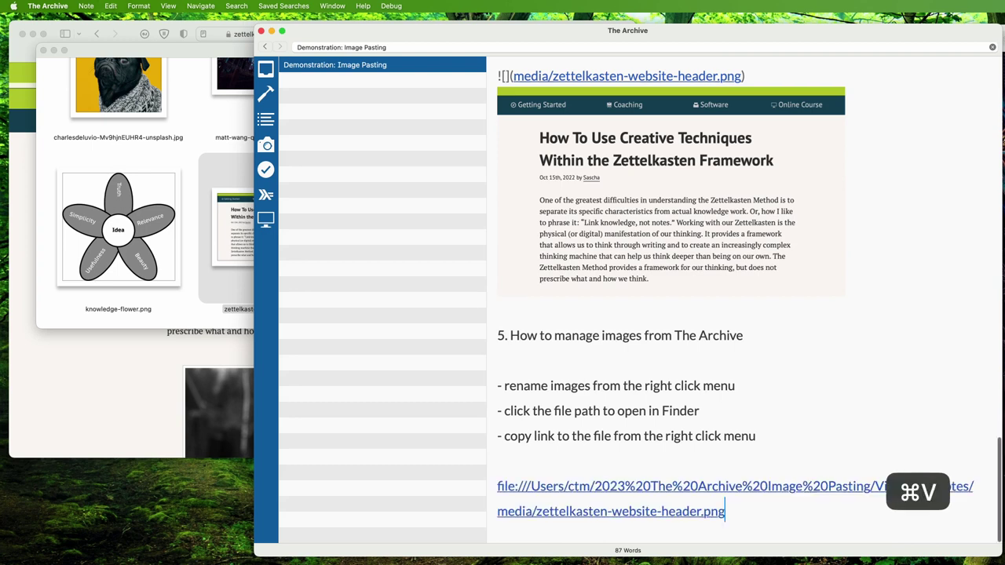
{"action": "key", "text": "Return"}
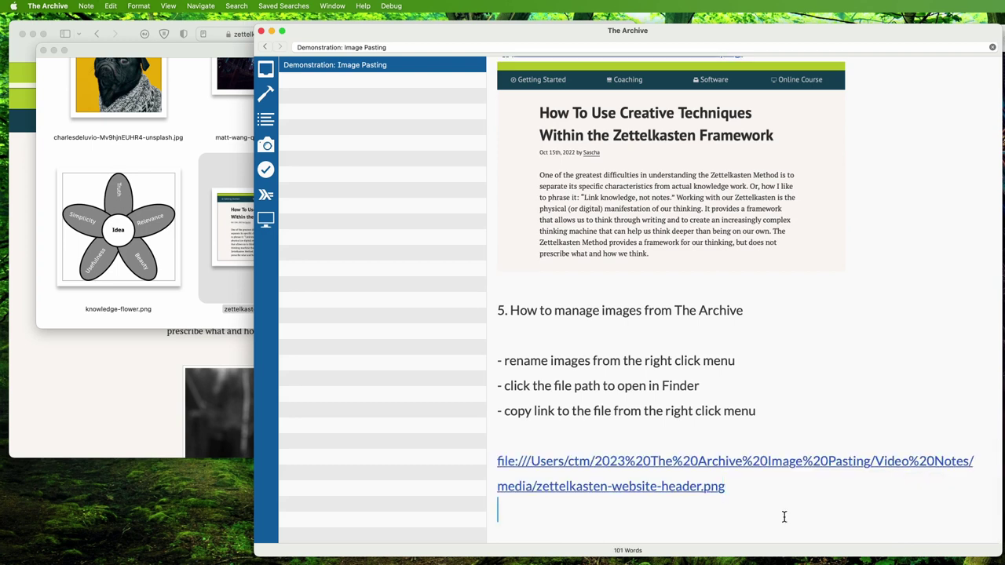